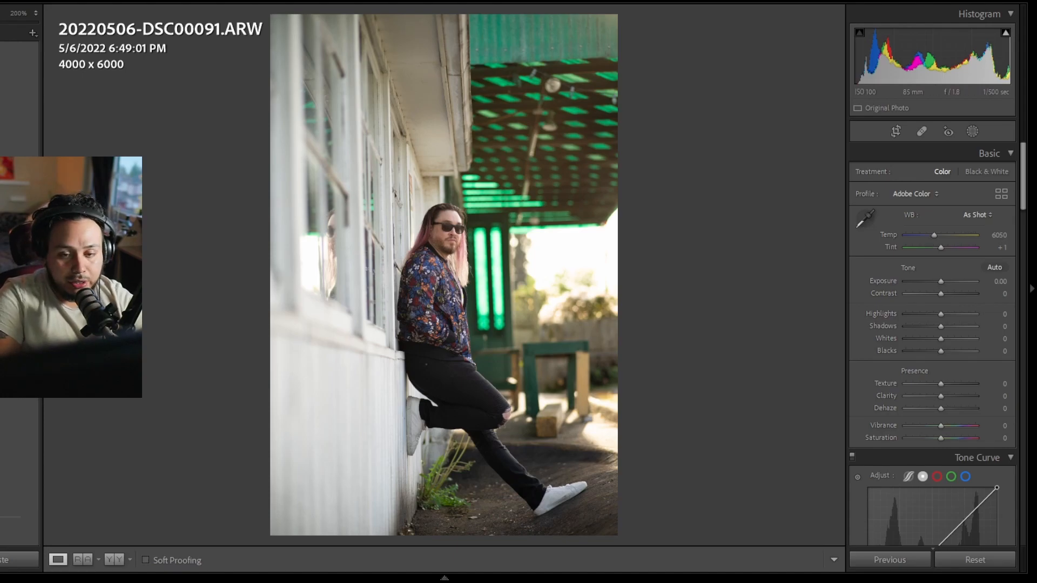
Set the white balance by sampling the white shoe on the ground, then inspect both shoes up close
click(865, 218)
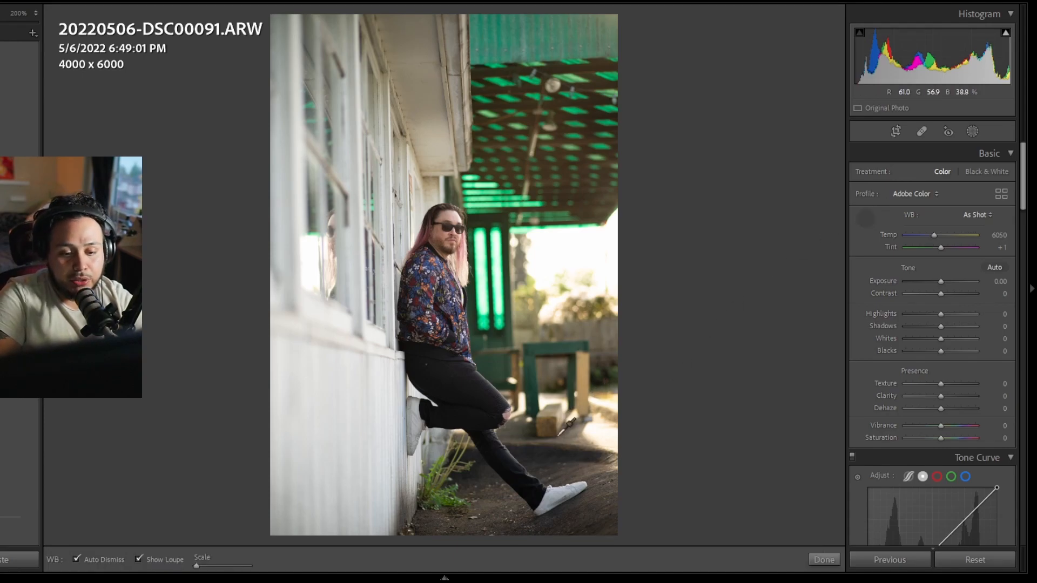
click(556, 496)
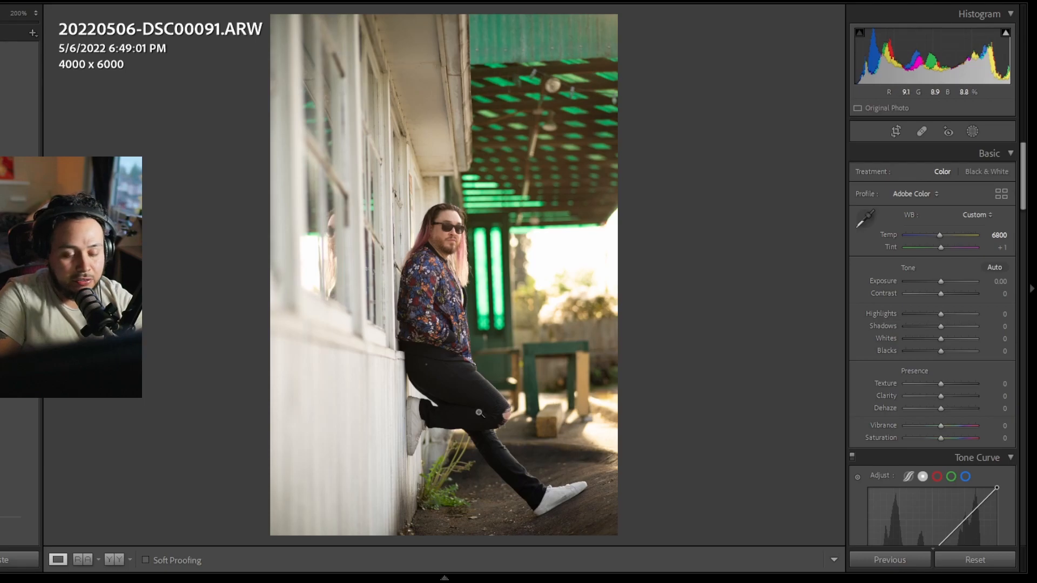
click(486, 407)
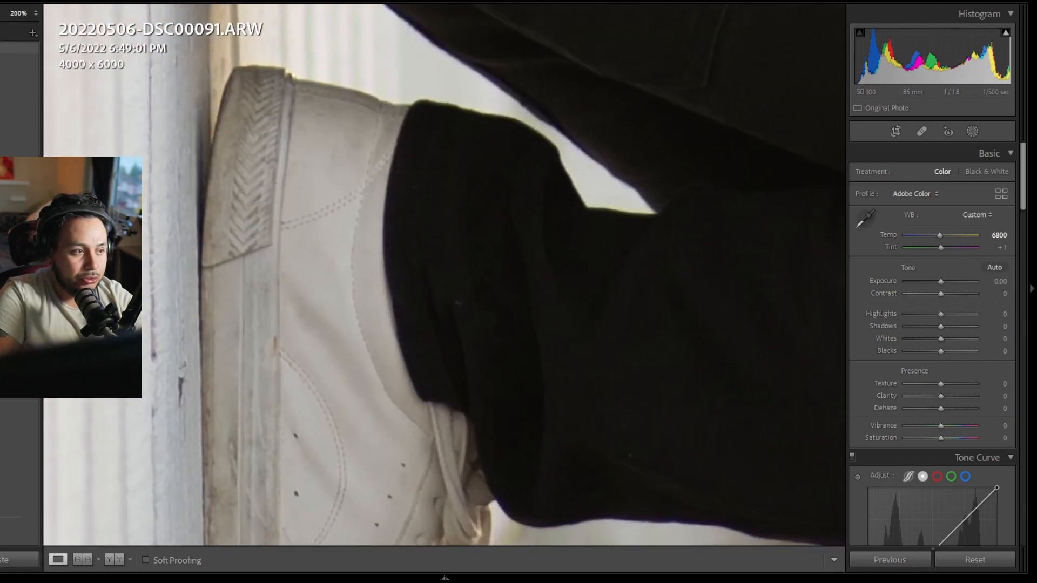
drag(1, 133, 1, 165)
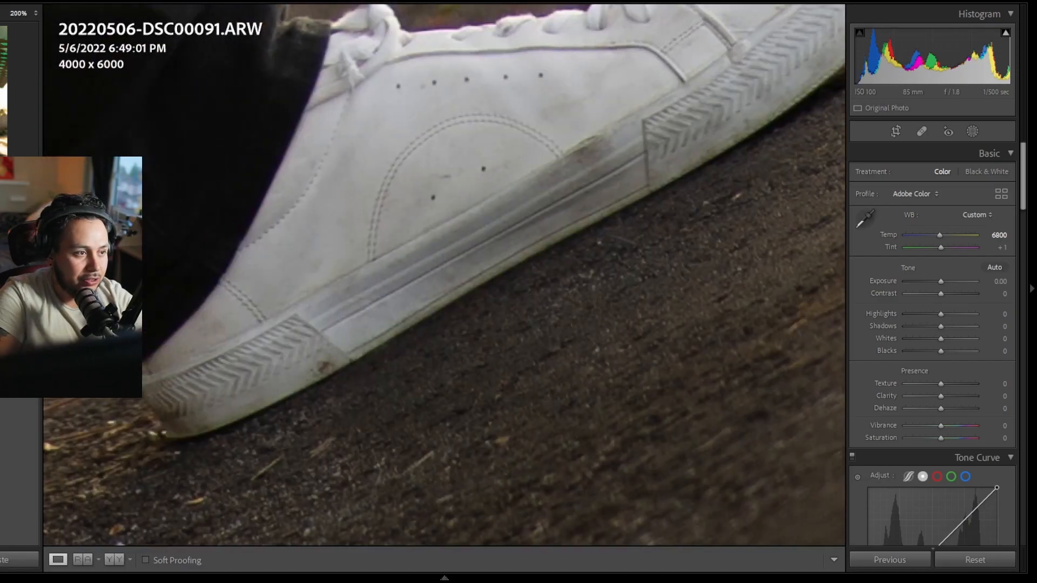
key(z)
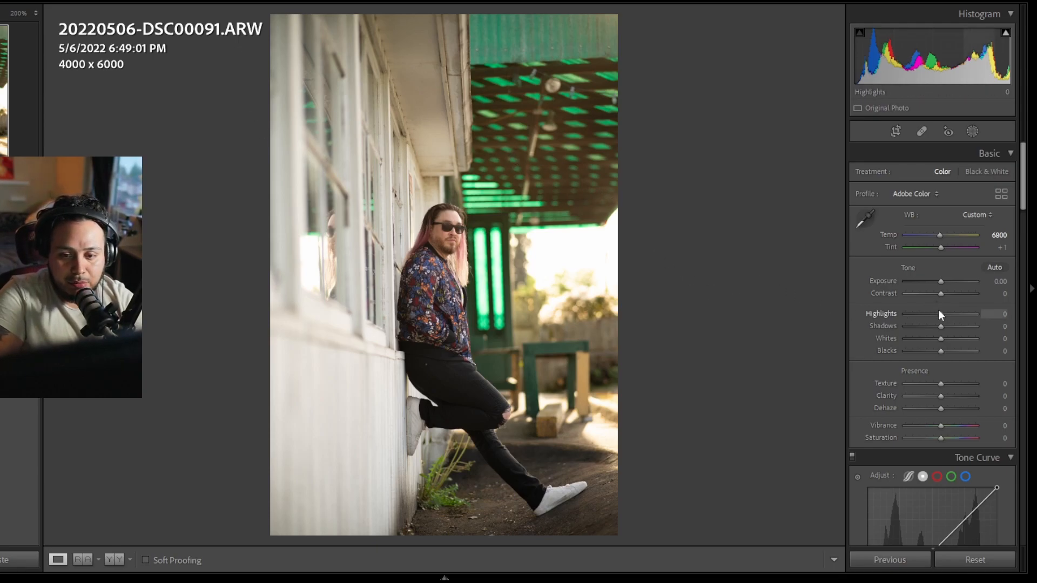
Adjust the tone with Highlights +19, Shadows +18, Whites -35 and Blacks -12
drag(940, 312, 947, 317)
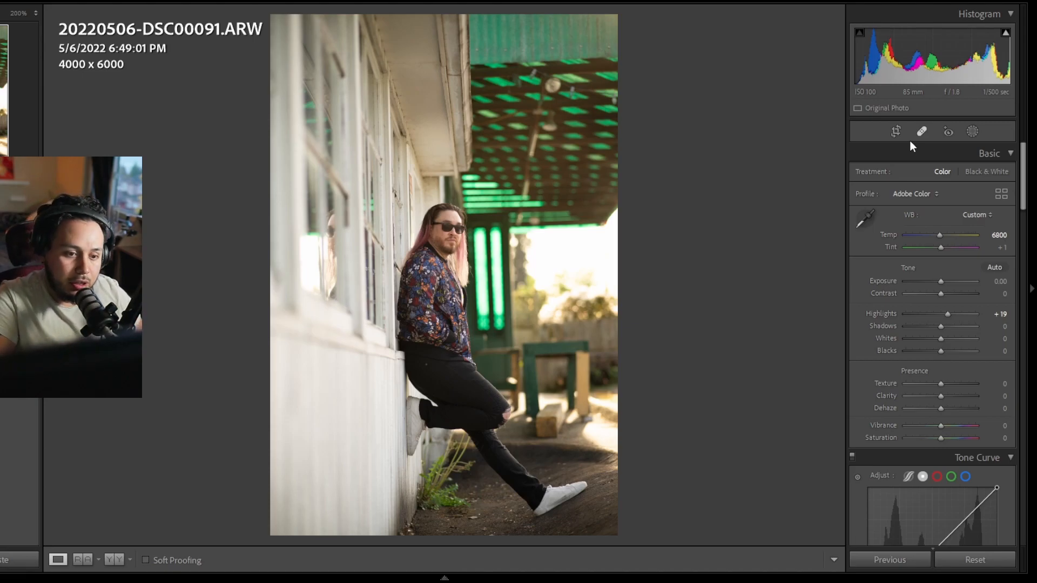
drag(940, 326, 944, 325)
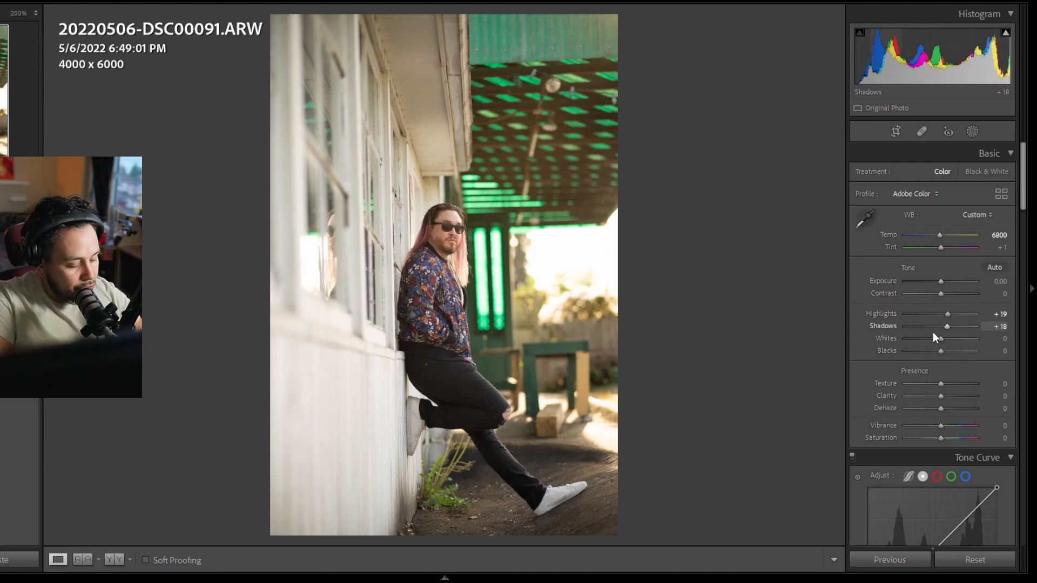
mouse_move(940, 339)
mouse_down()
mouse_move(973, 339)
mouse_move(895, 337)
mouse_move(928, 337)
mouse_move(921, 350)
mouse_move(907, 350)
mouse_move(935, 358)
mouse_up()
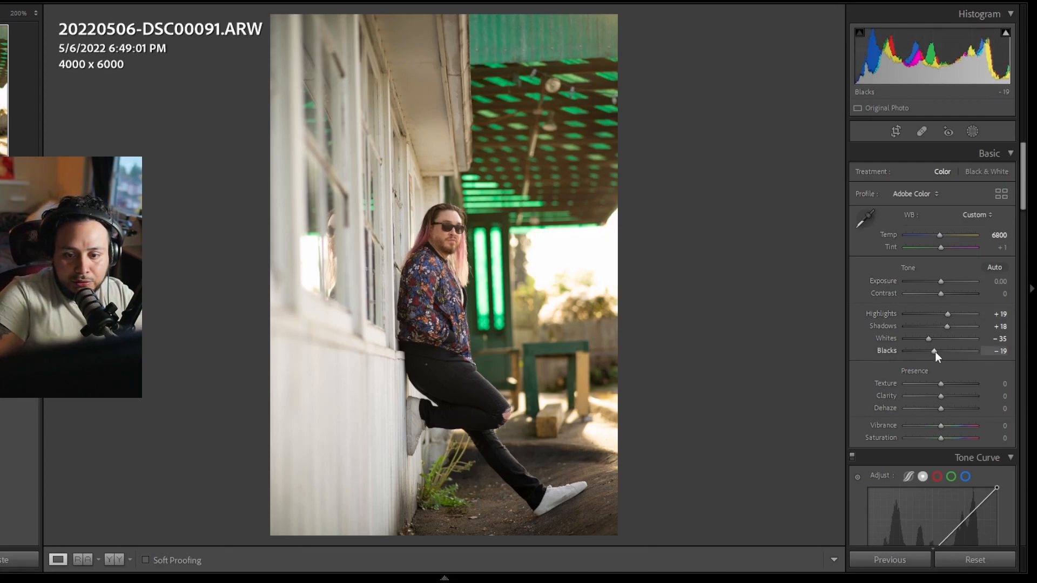
mouse_move(929, 351)
mouse_down()
mouse_move(918, 351)
mouse_move(934, 352)
mouse_up()
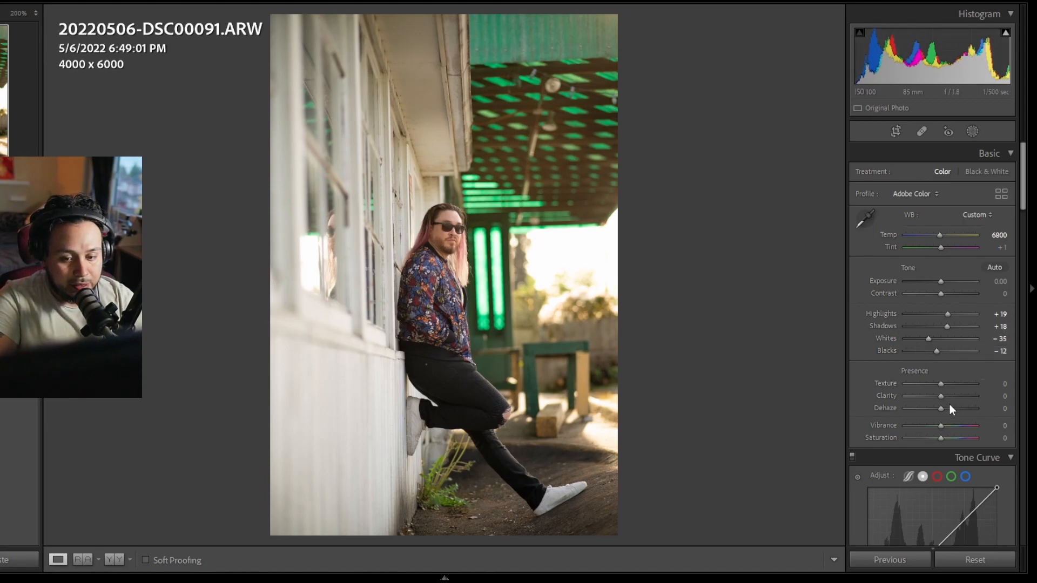
Set Clarity to +4 and Saturation to +7
drag(940, 396, 941, 395)
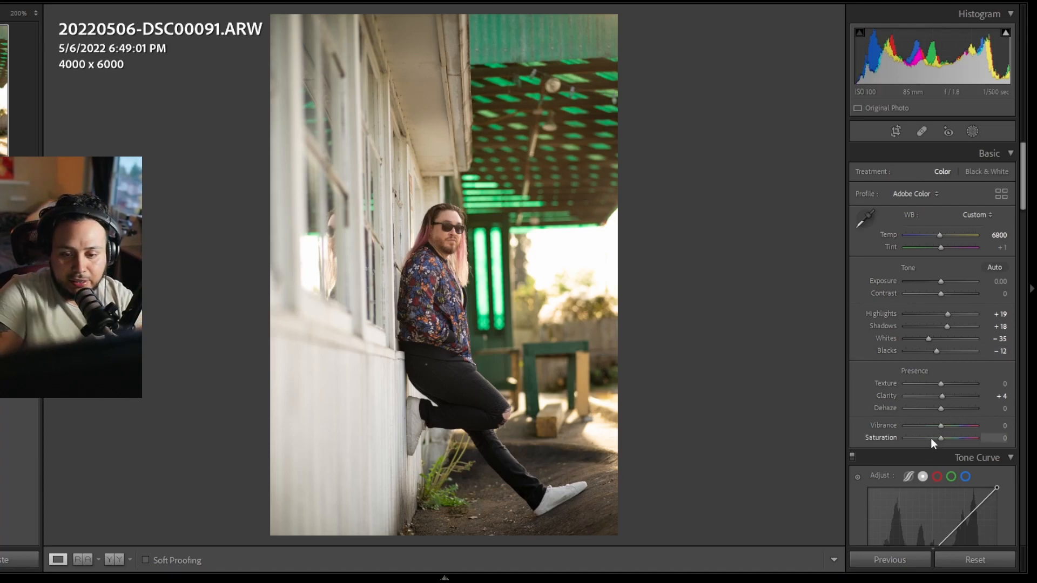
drag(941, 438, 946, 439)
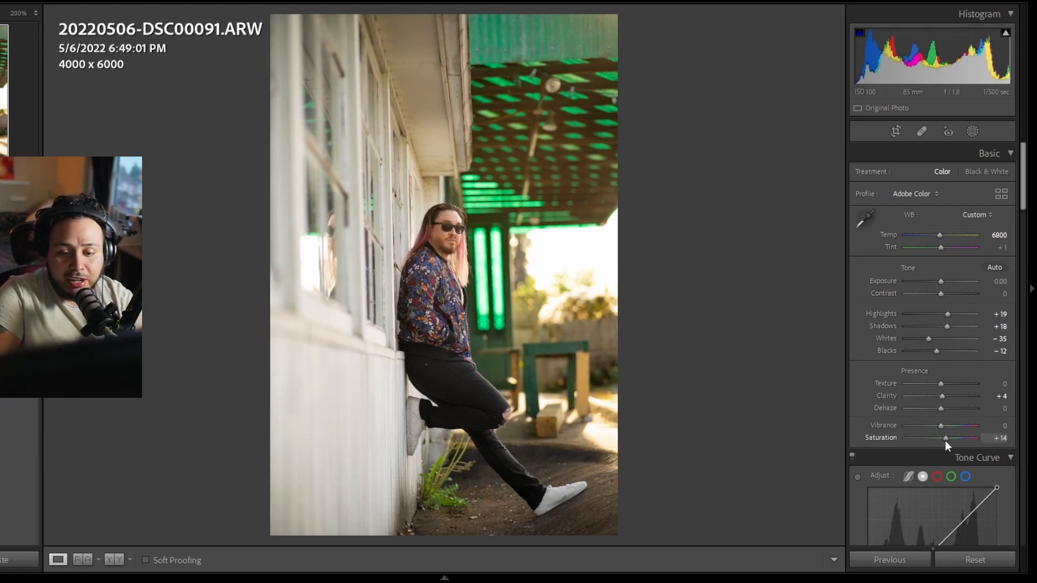
double_click(880, 438)
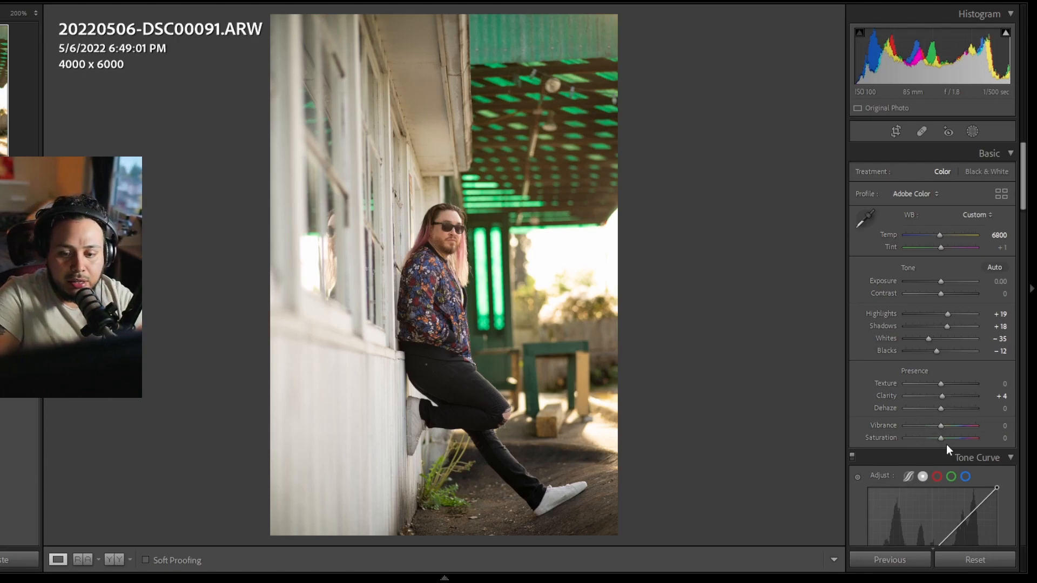
drag(941, 438, 945, 439)
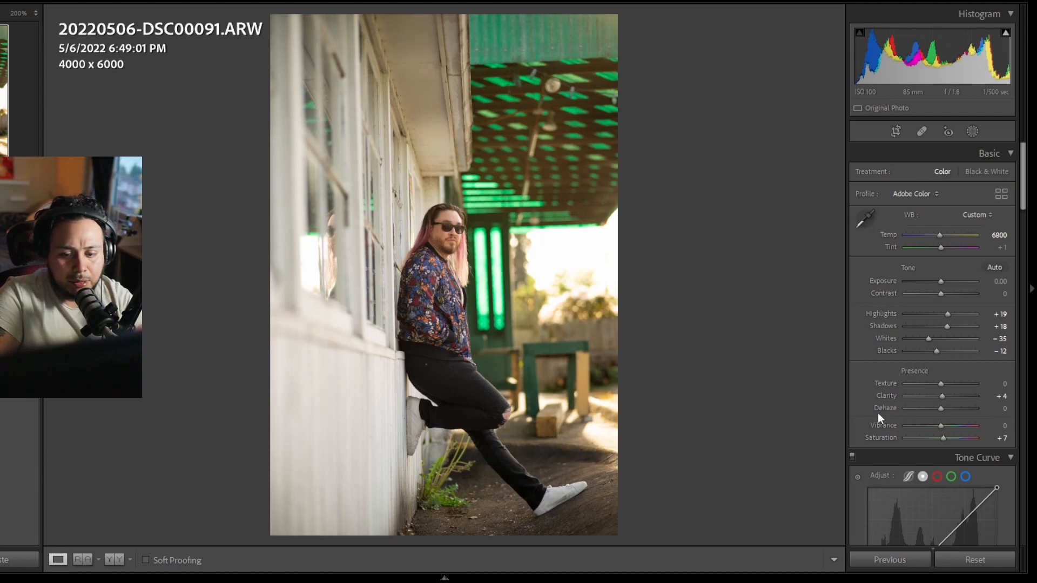
Shape a mild S-shaped tone curve with a highlight point at 195/201 and a shadow point at 60/53
scroll(860, 481, down, 3)
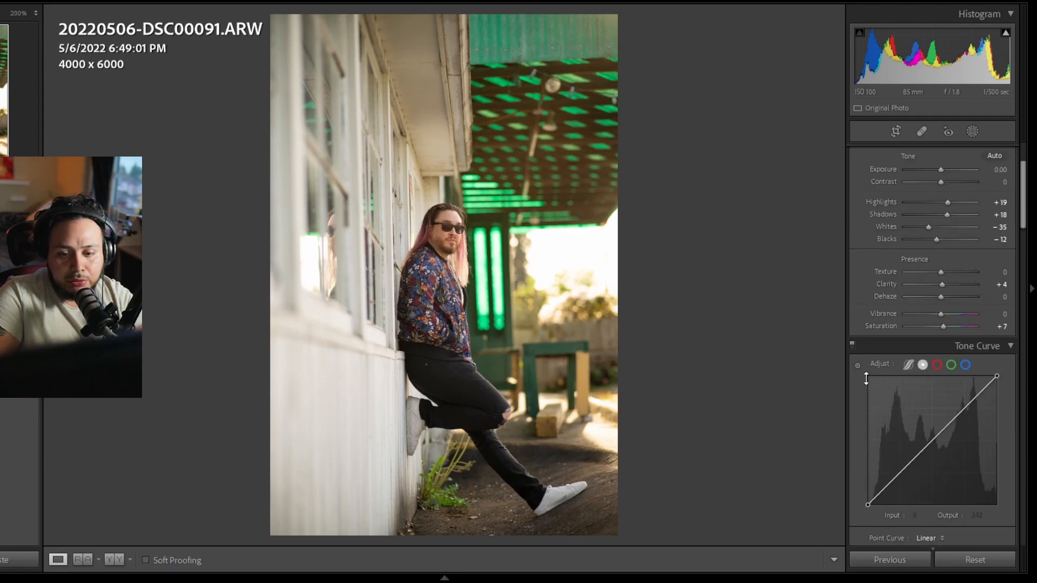
click(853, 348)
click(853, 347)
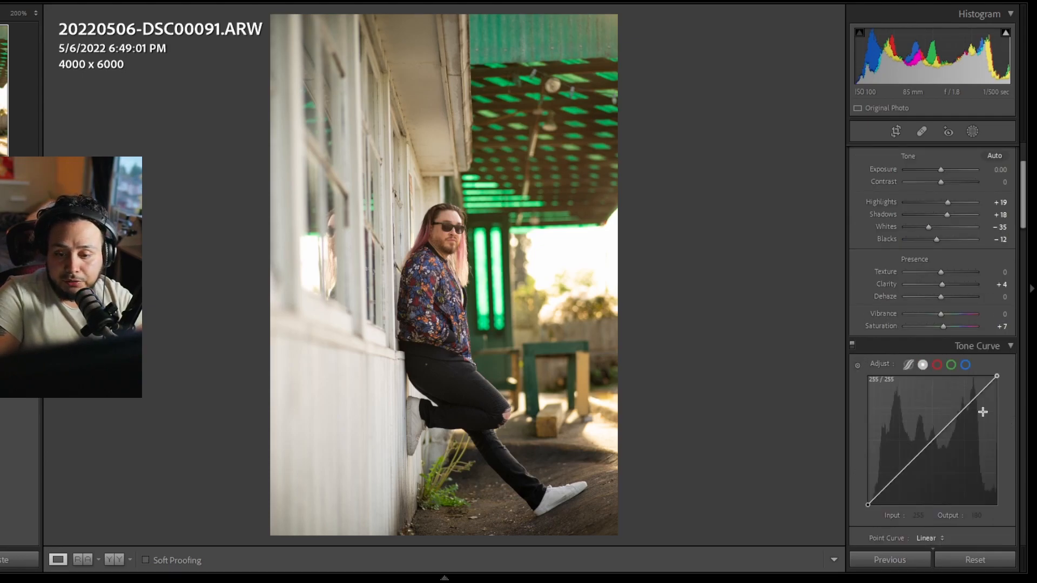
drag(966, 406, 966, 404)
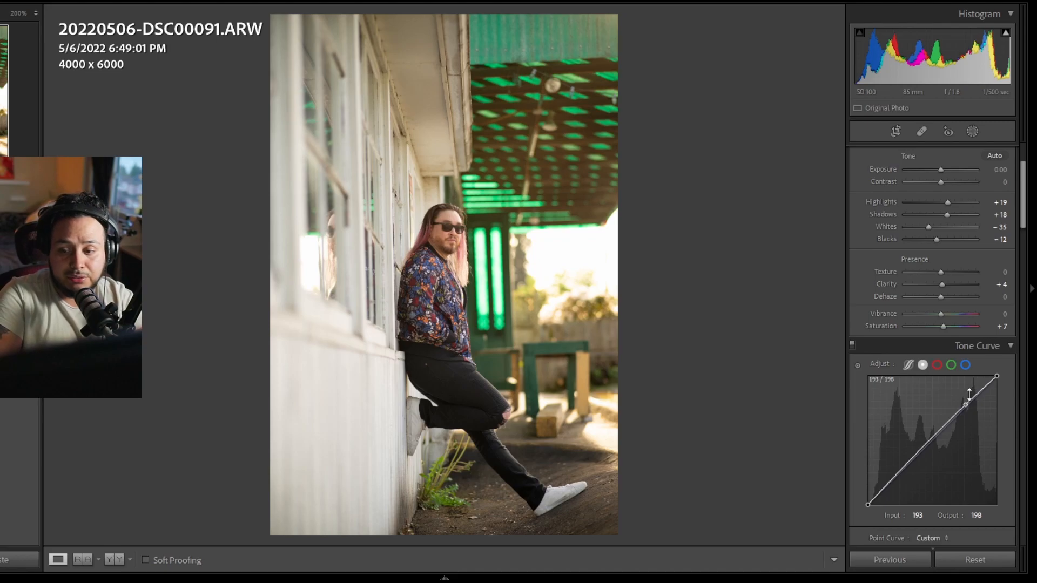
drag(966, 404, 967, 403)
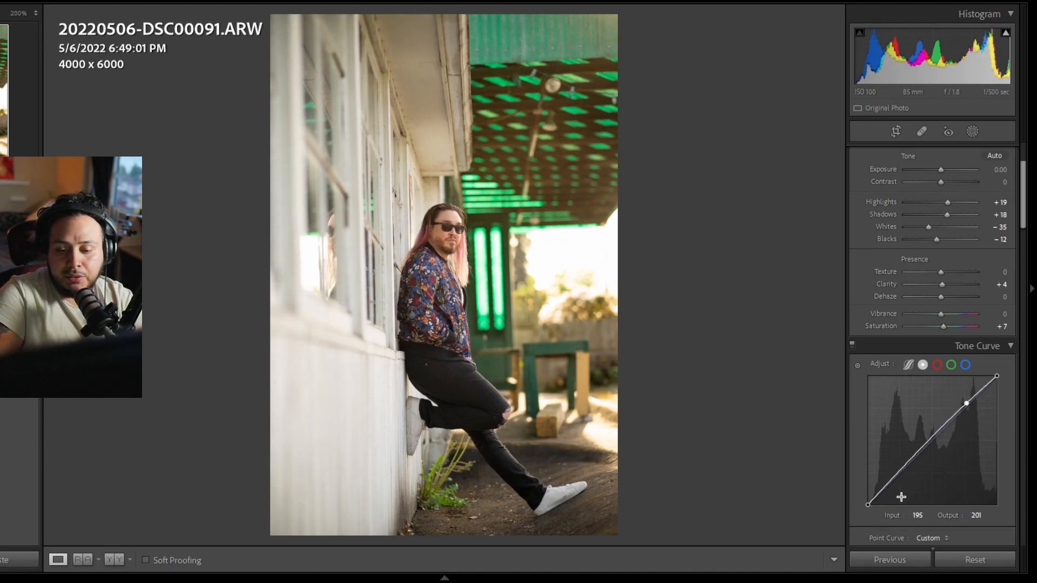
drag(898, 473, 897, 478)
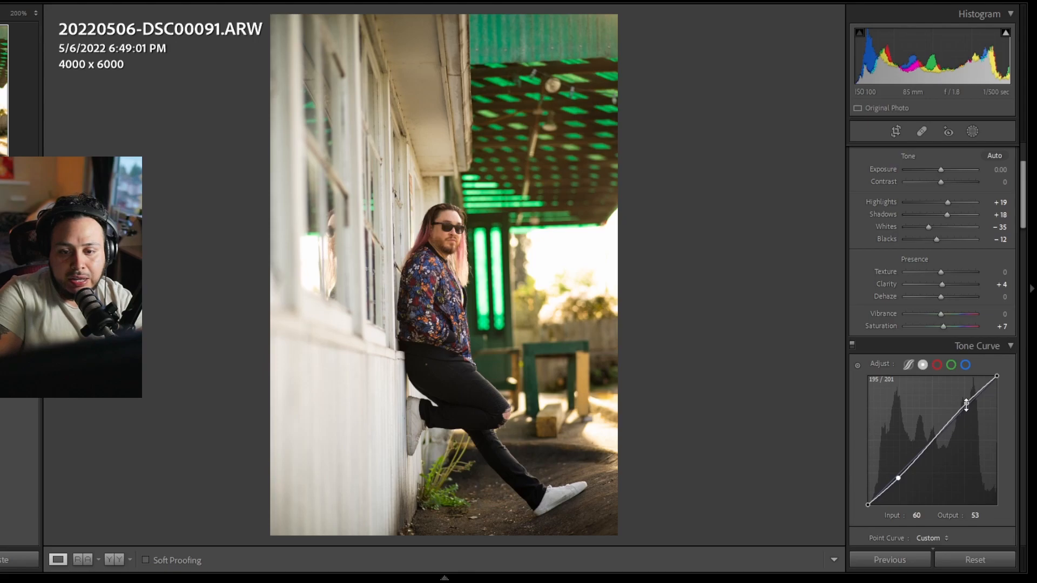
drag(867, 499, 862, 520)
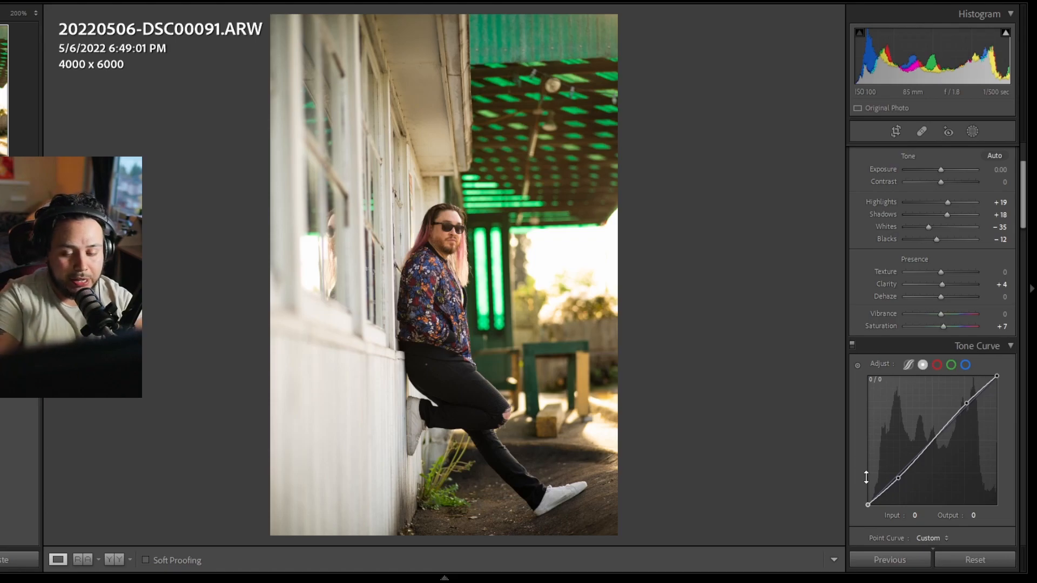
Shift the Green hue to +12, keeping the Aqua hue at 0
scroll(857, 468, down, 4)
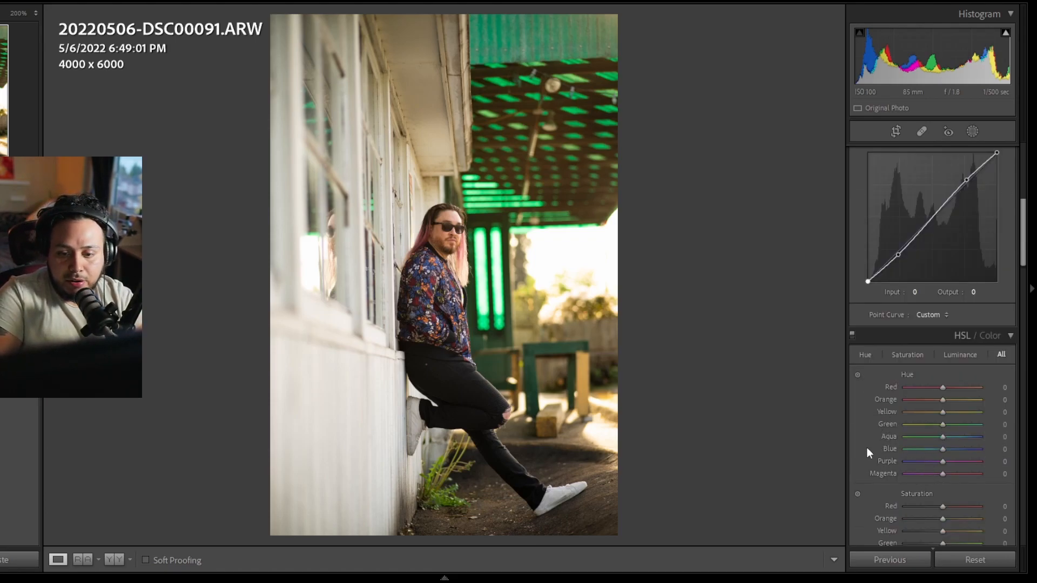
scroll(866, 451, down, 2)
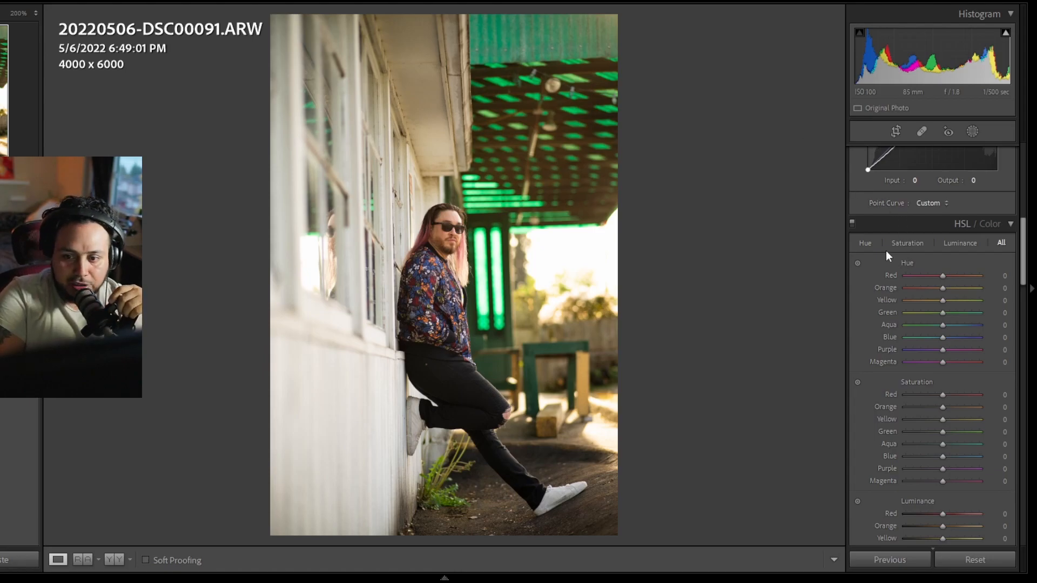
drag(942, 313, 890, 331)
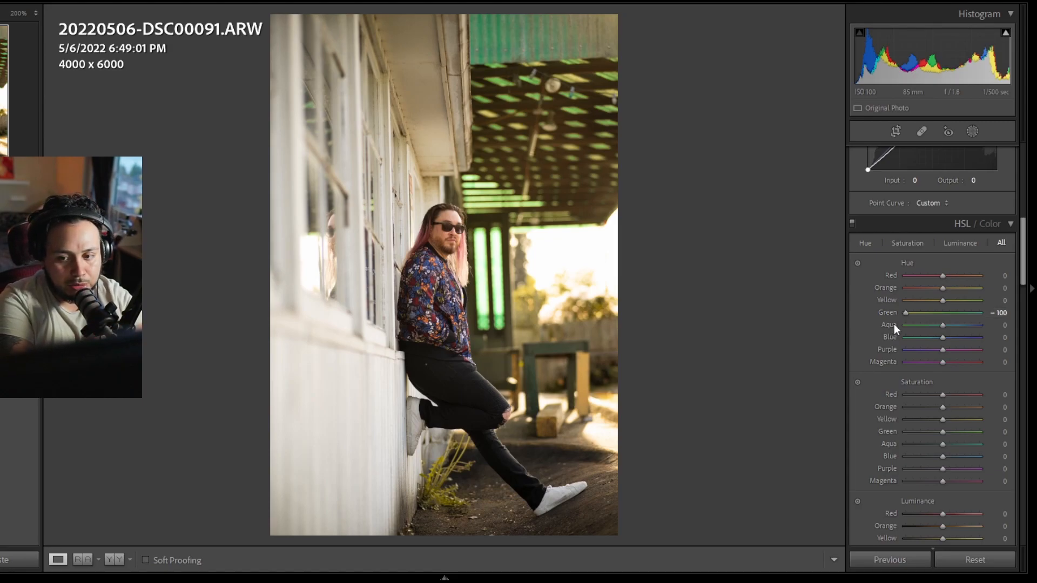
mouse_move(903, 314)
mouse_down()
mouse_move(951, 319)
mouse_move(904, 326)
mouse_up()
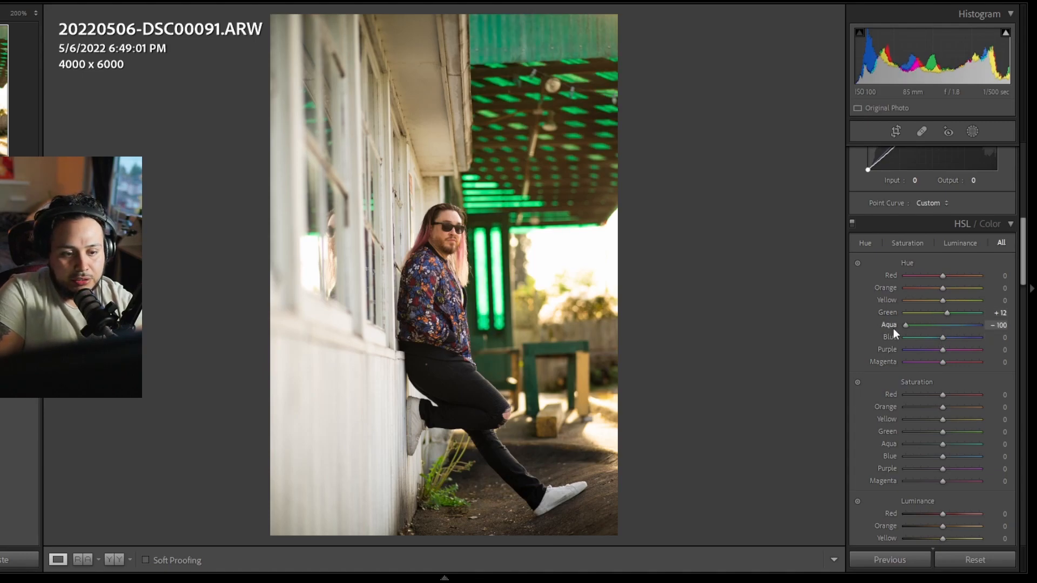
double_click(885, 324)
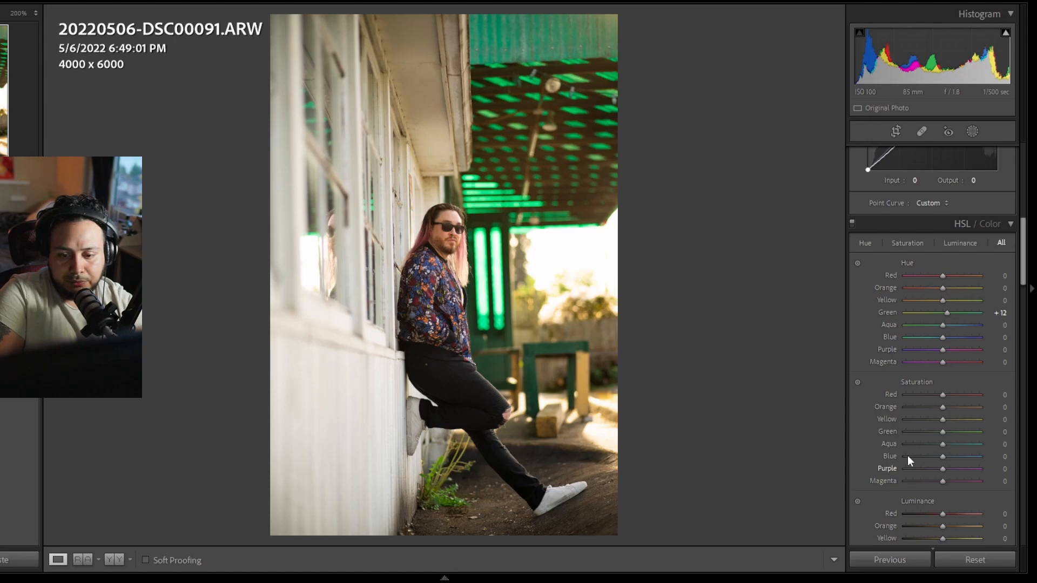
drag(938, 338, 922, 351)
double_click(893, 338)
double_click(890, 351)
double_click(886, 363)
double_click(886, 350)
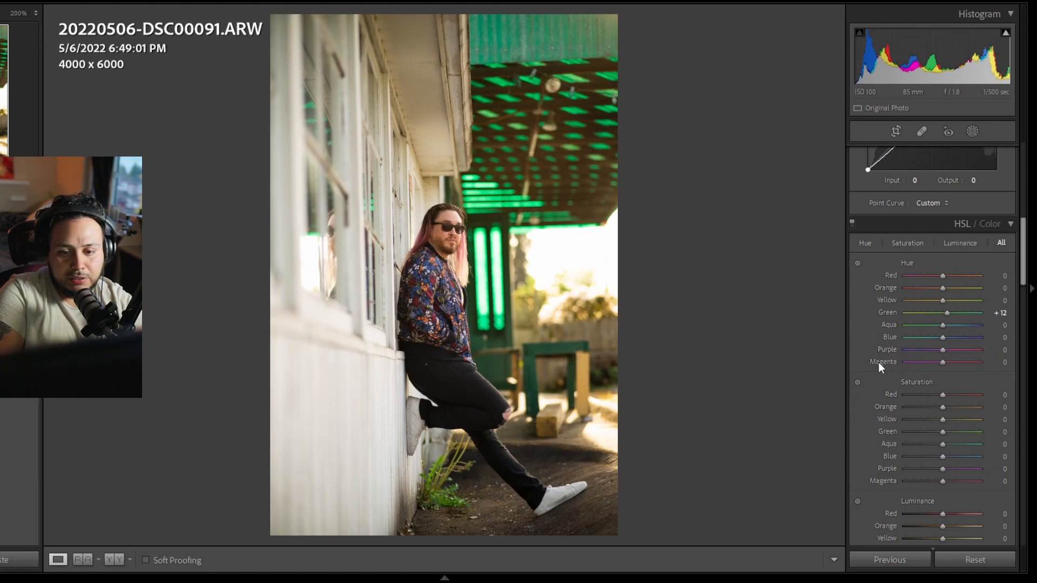
click(856, 263)
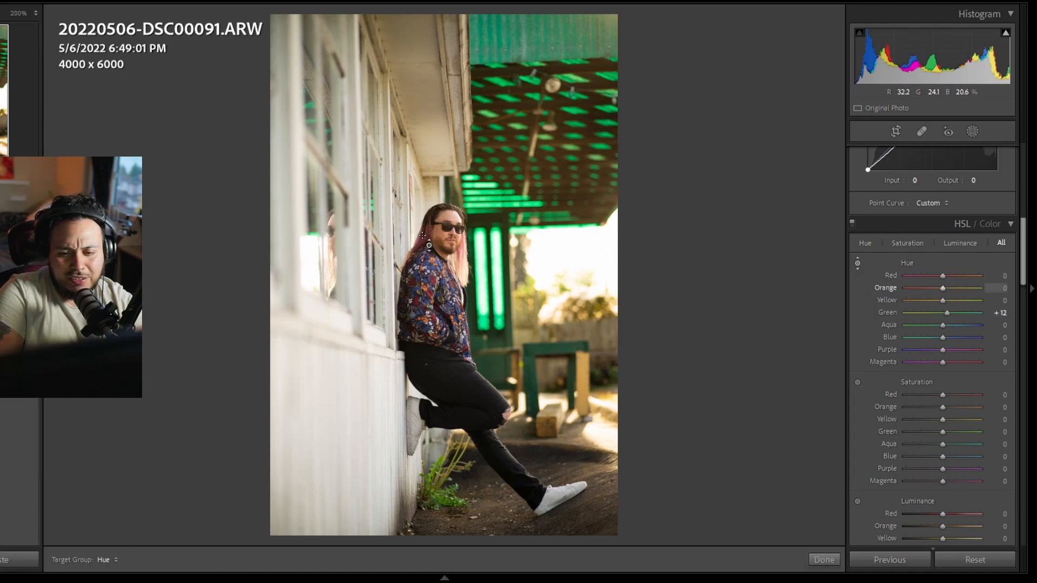
mouse_move(942, 288)
mouse_down()
mouse_move(897, 284)
mouse_move(951, 290)
mouse_up()
Set the HSL saturation to Yellow +7, Green -37, Aqua -80, Blue +12, Purple +17 and Magenta +25
scroll(879, 449, down, 5)
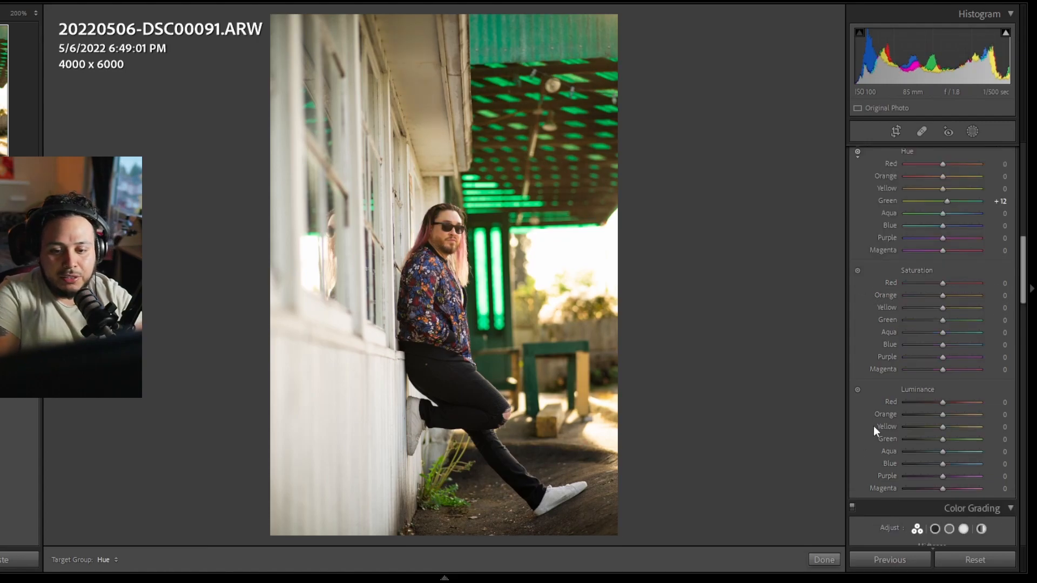
scroll(905, 378, up, 3)
drag(938, 376, 882, 336)
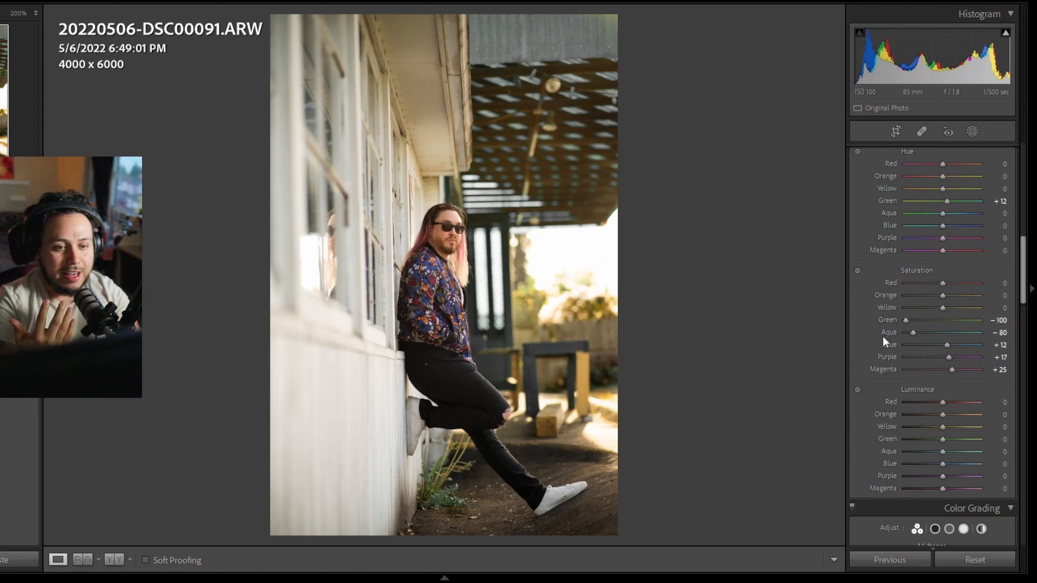
drag(906, 321, 947, 313)
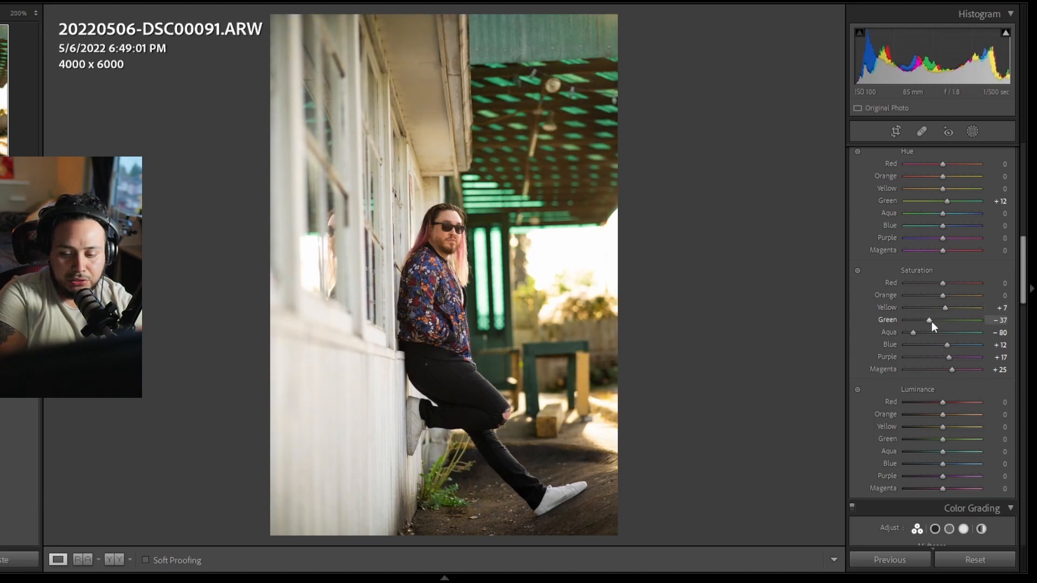
Sharpen the photo with Amount 103 and Masking 80, and check the effect on the man's face
scroll(873, 420, down, 8)
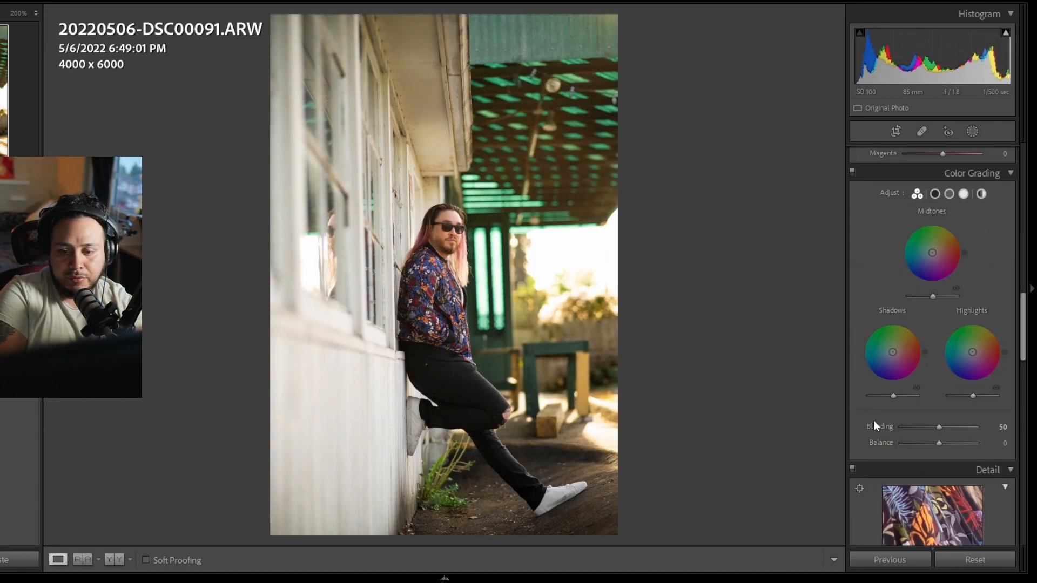
scroll(873, 419, down, 3)
drag(924, 394, 960, 429)
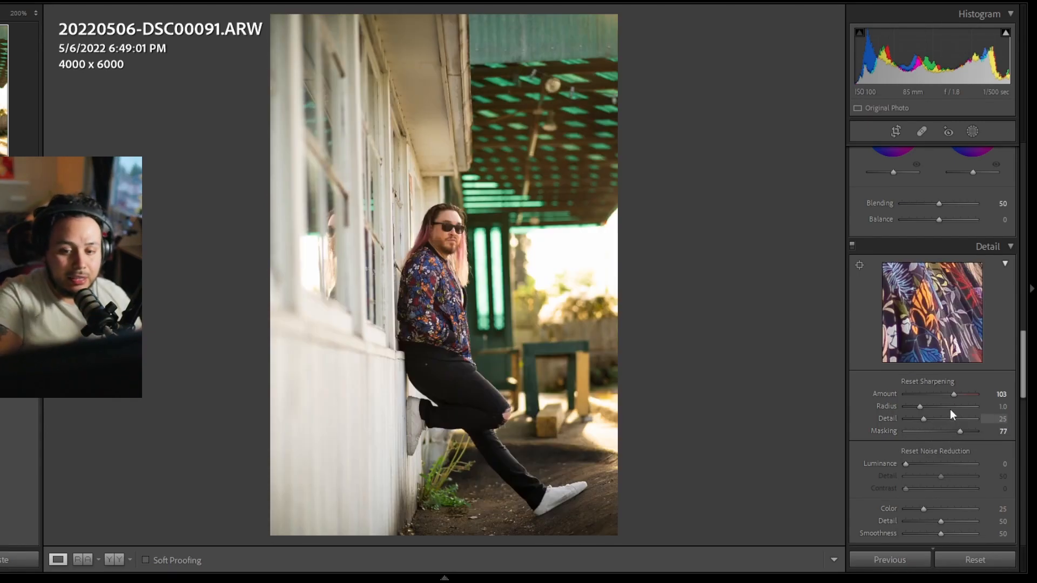
drag(956, 431, 963, 433)
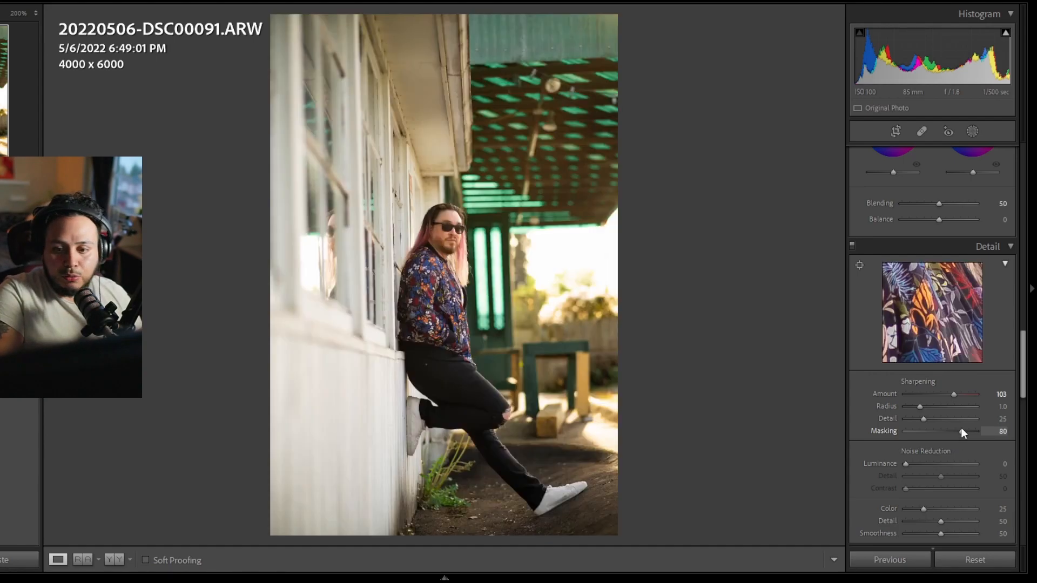
click(448, 237)
click(0, 13)
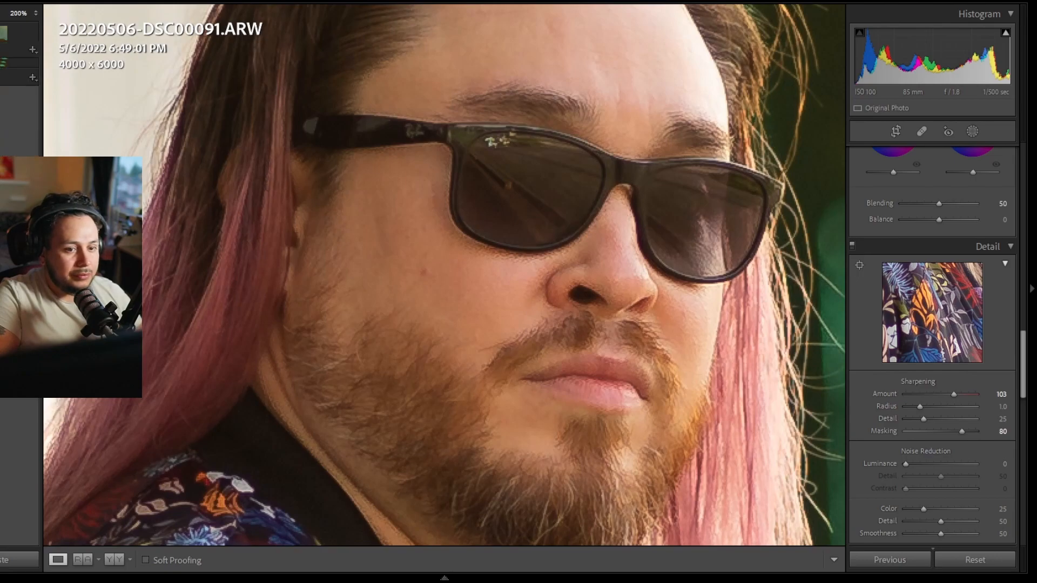
click(0, 13)
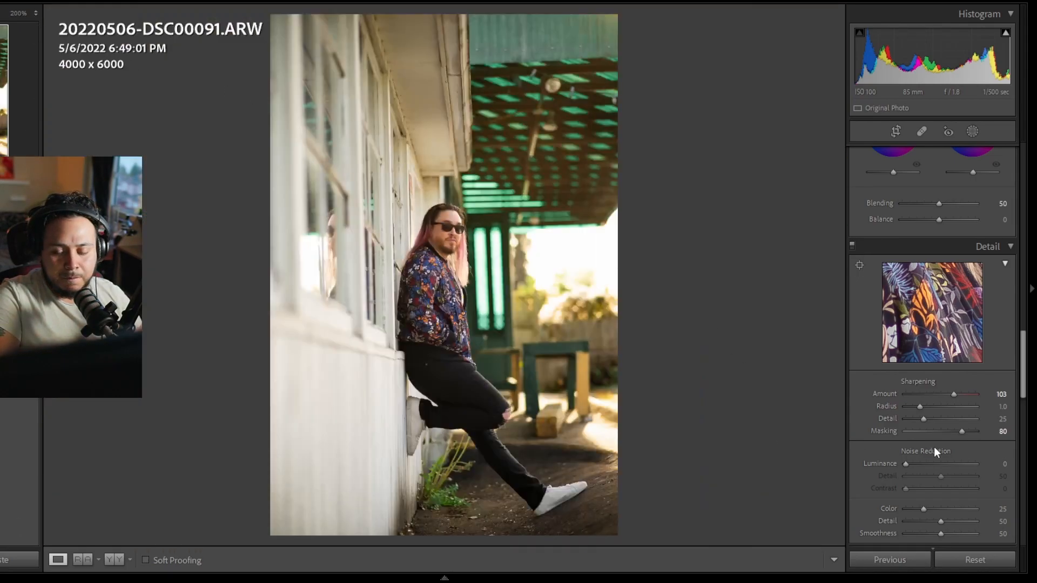
Enable chromatic aberration removal in the lens corrections
scroll(933, 447, down, 4)
click(869, 368)
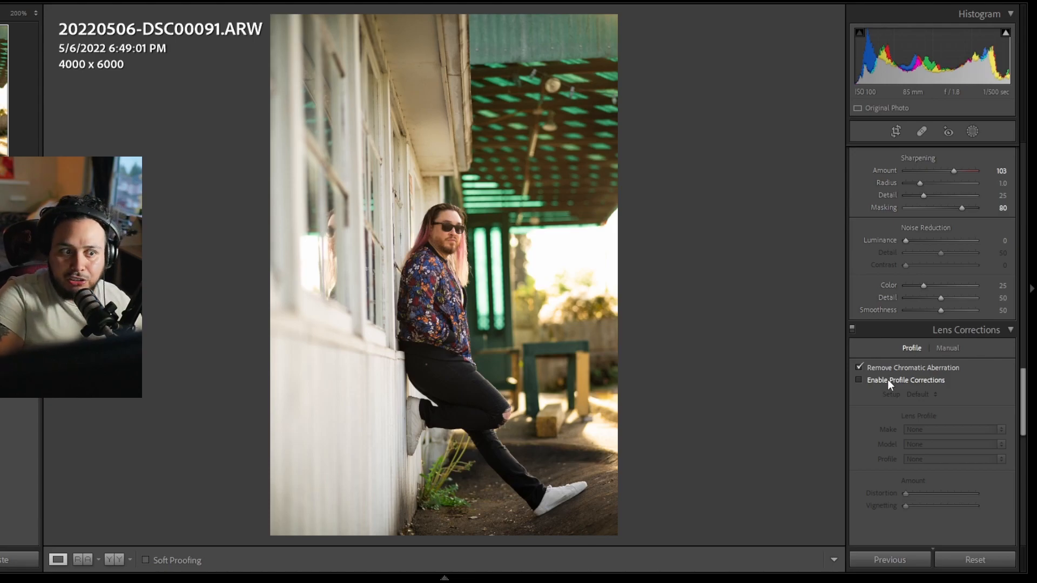
Enable the lens profile corrections and darken the photo's edges with a post-crop vignette Amount of -25
click(887, 379)
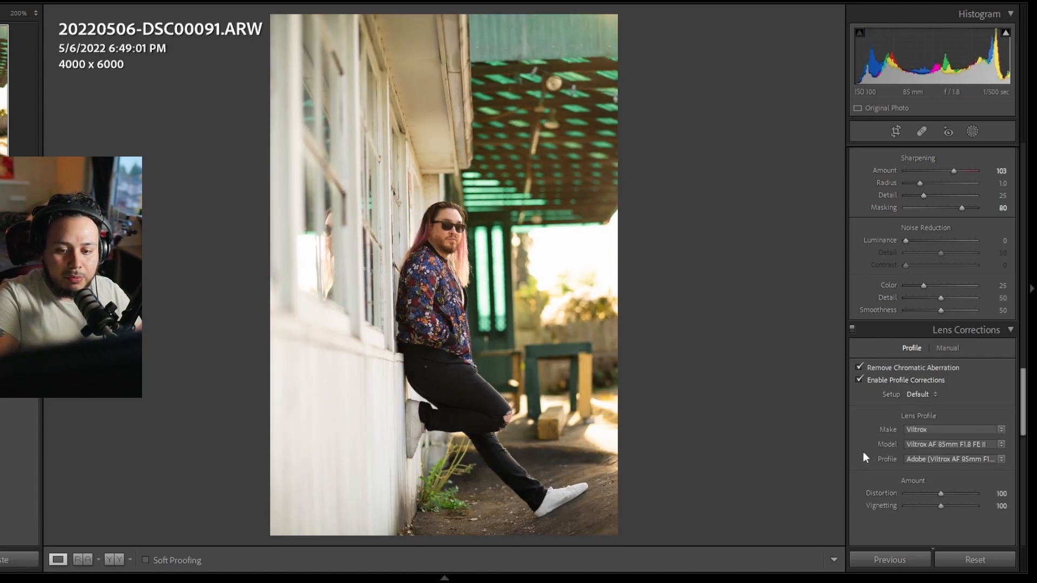
scroll(863, 452, down, 4)
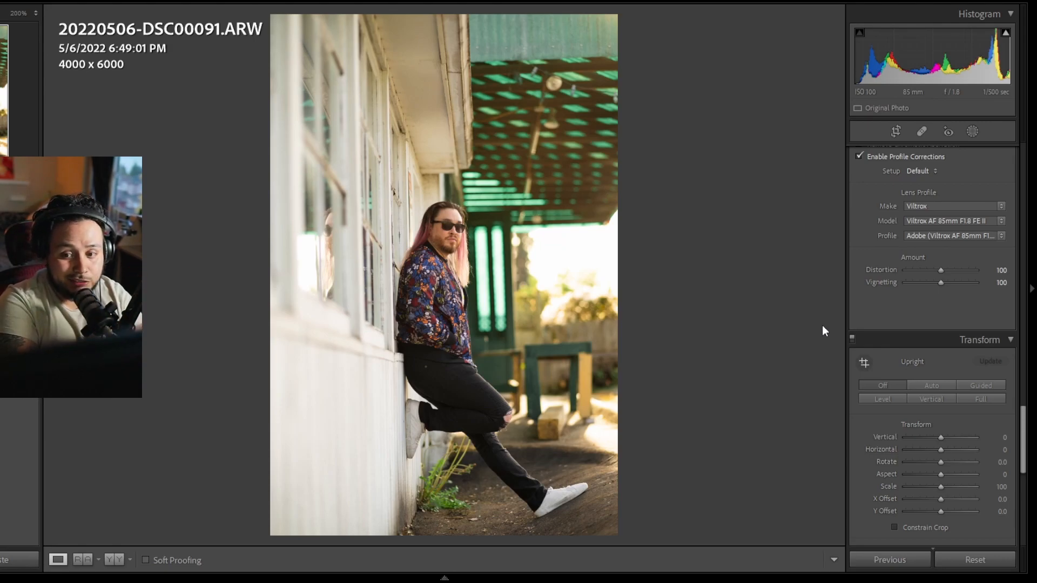
scroll(897, 462, down, 5)
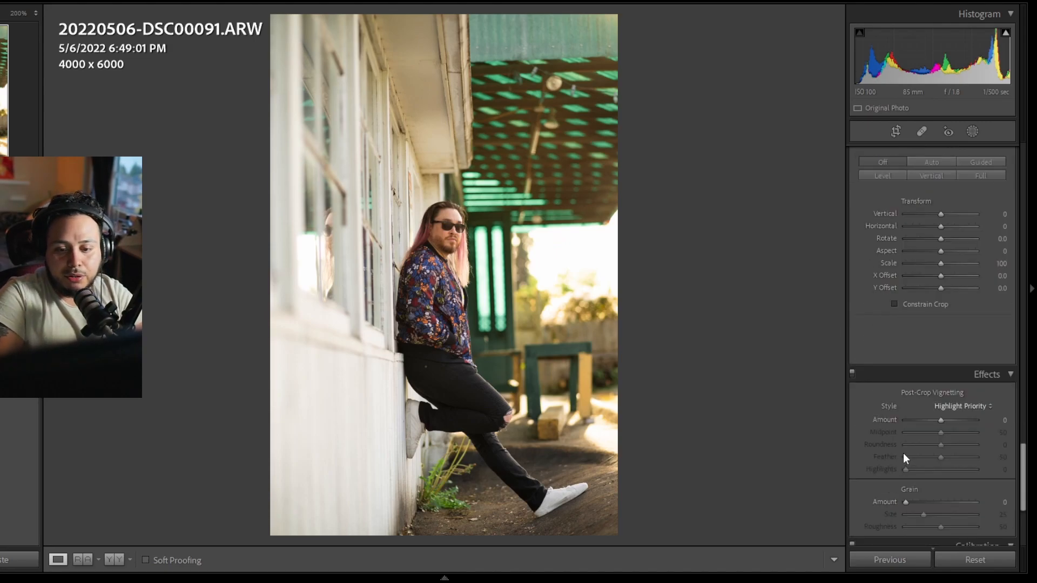
scroll(864, 444, down, 2)
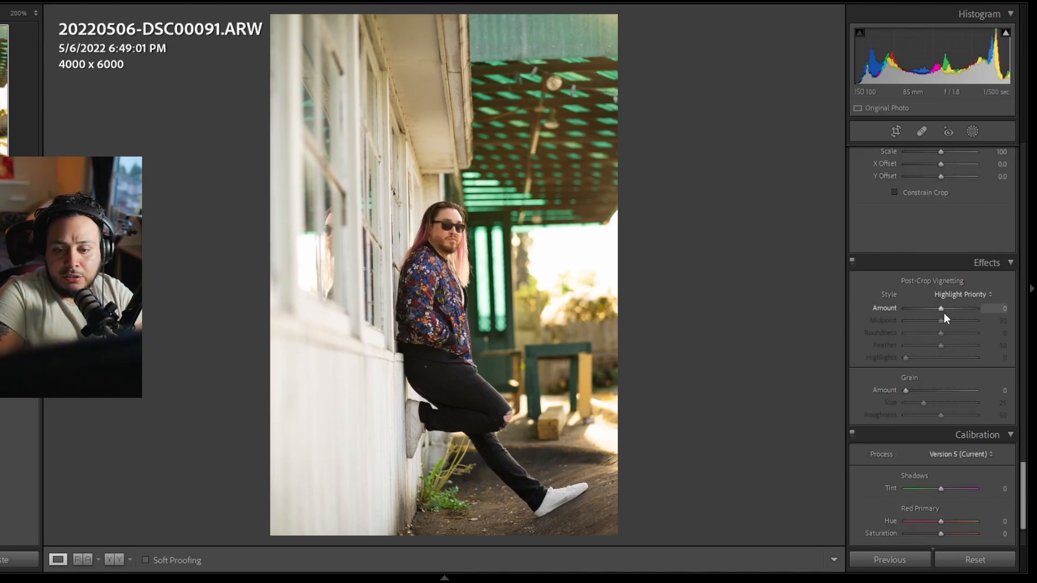
drag(938, 308, 931, 305)
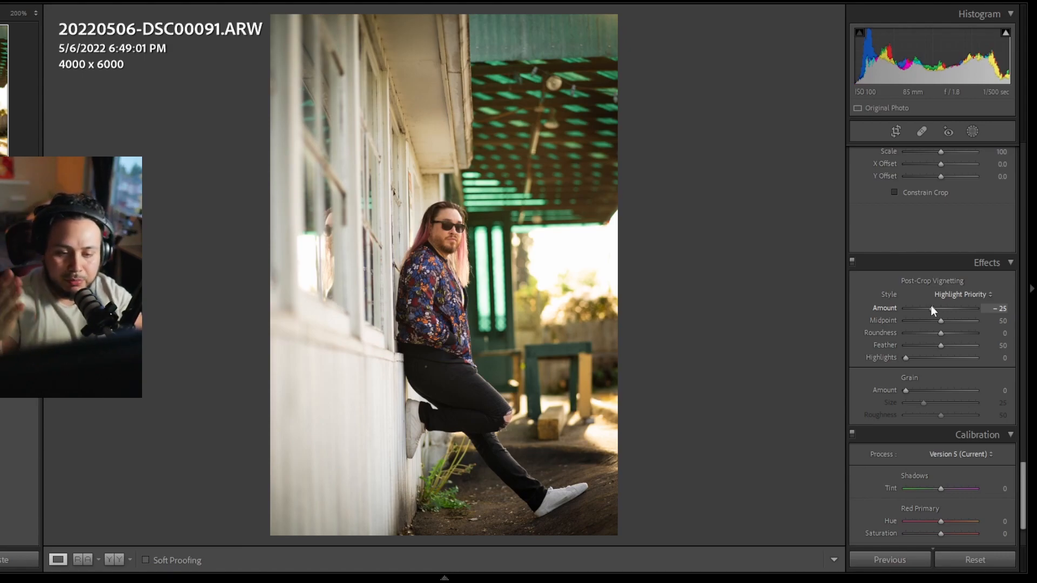
Try a Green Primary hue of -21 in the calibration, reset it, and shift the Shadows tint to -9
scroll(891, 418, down, 2)
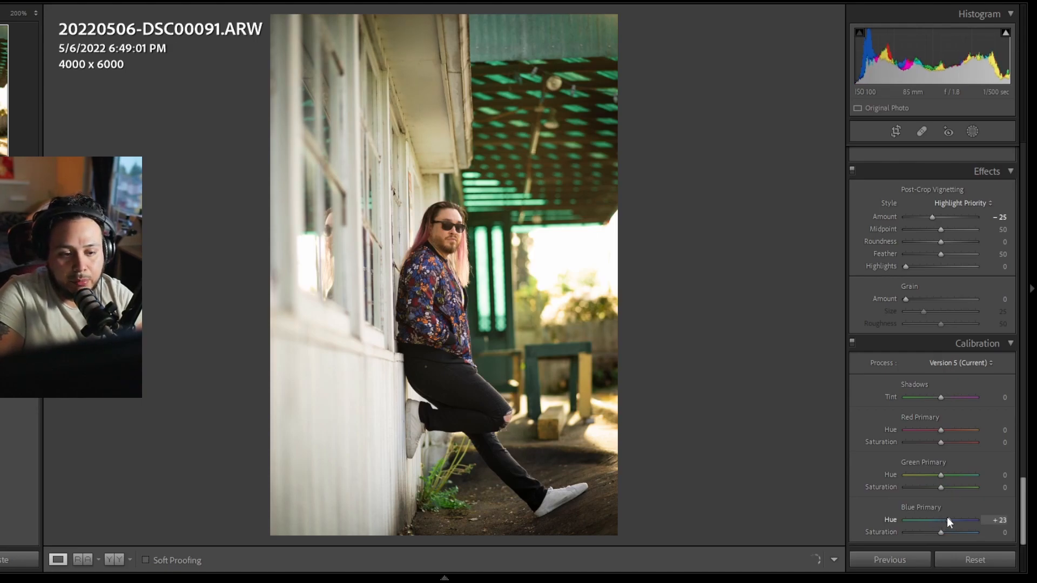
drag(941, 474, 932, 477)
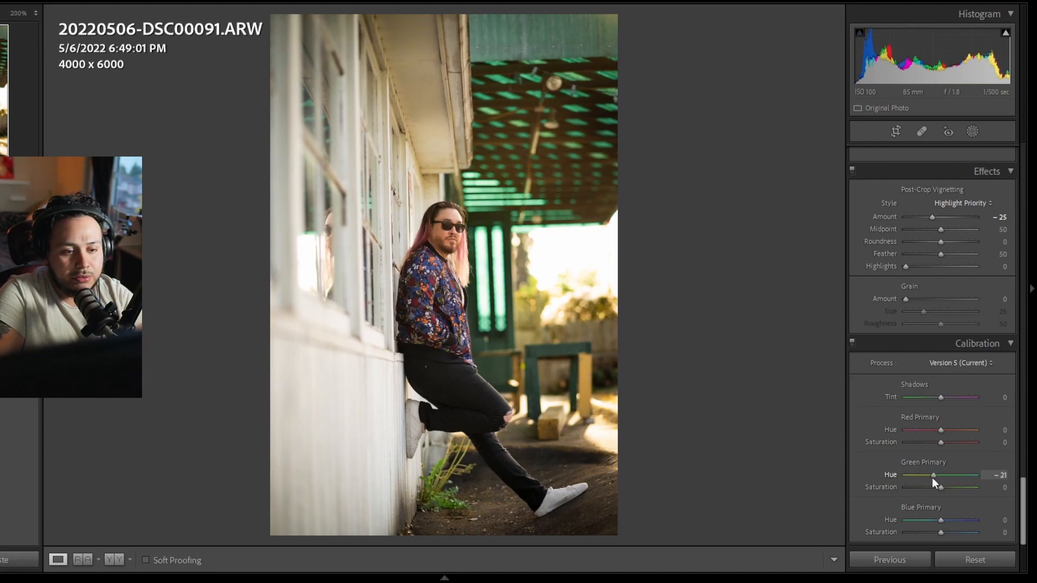
double_click(887, 479)
drag(941, 429, 942, 400)
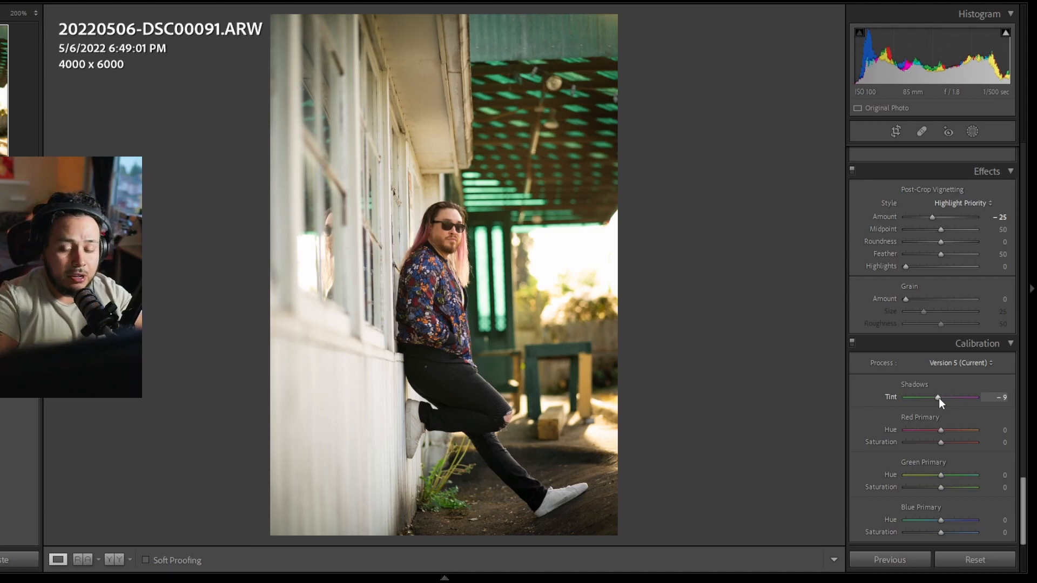
Compare the edited portrait with its original state twice
scroll(862, 331, up, 6)
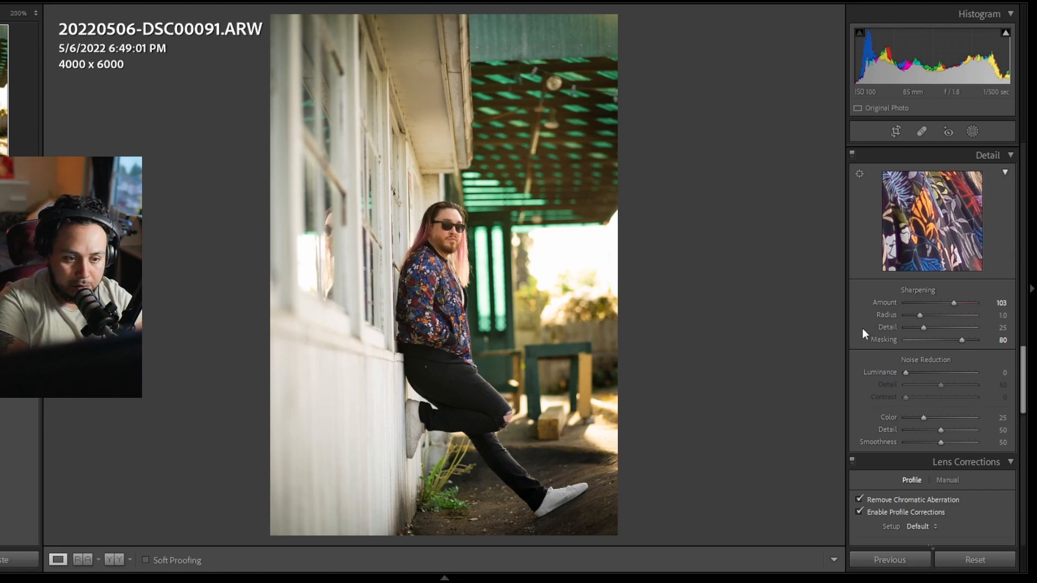
key(backslash)
key(backslash)
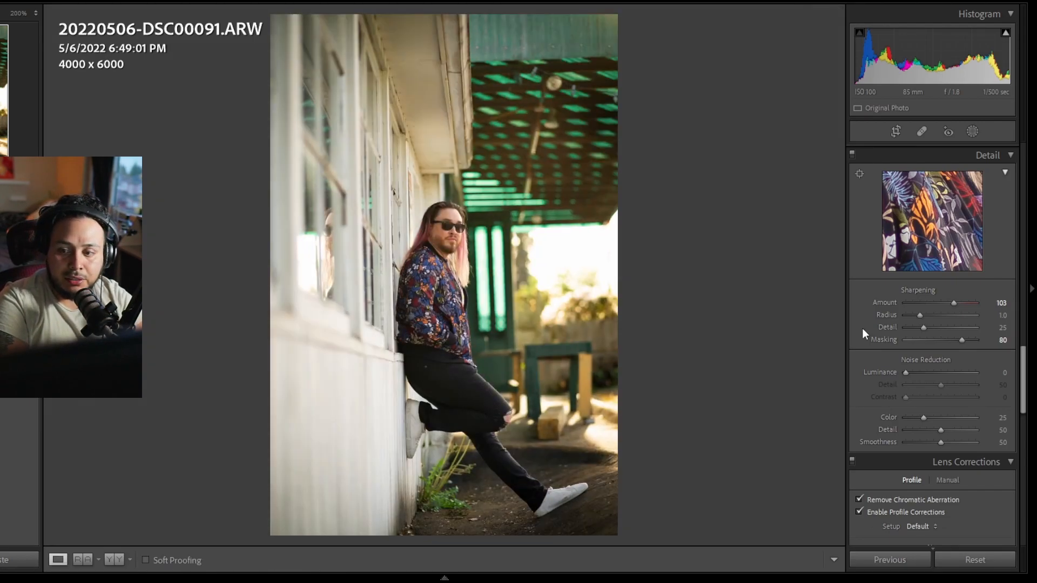
key(backslash)
key(backslash)
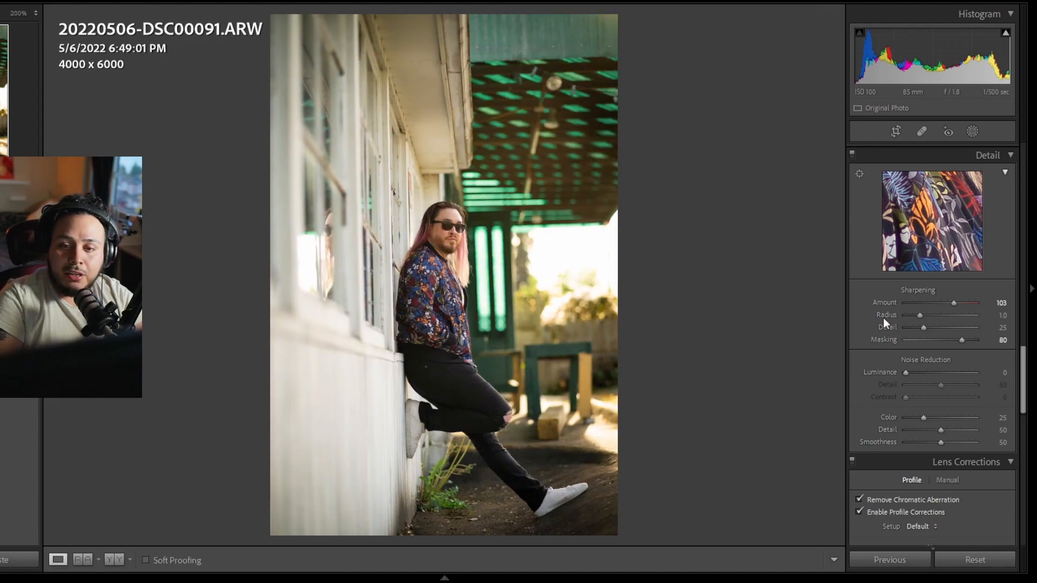
Darken the background slightly with an inverted Select Subject mask, and set a separate subject mask's Exposure to 0.10
scroll(864, 303, up, 3)
click(972, 133)
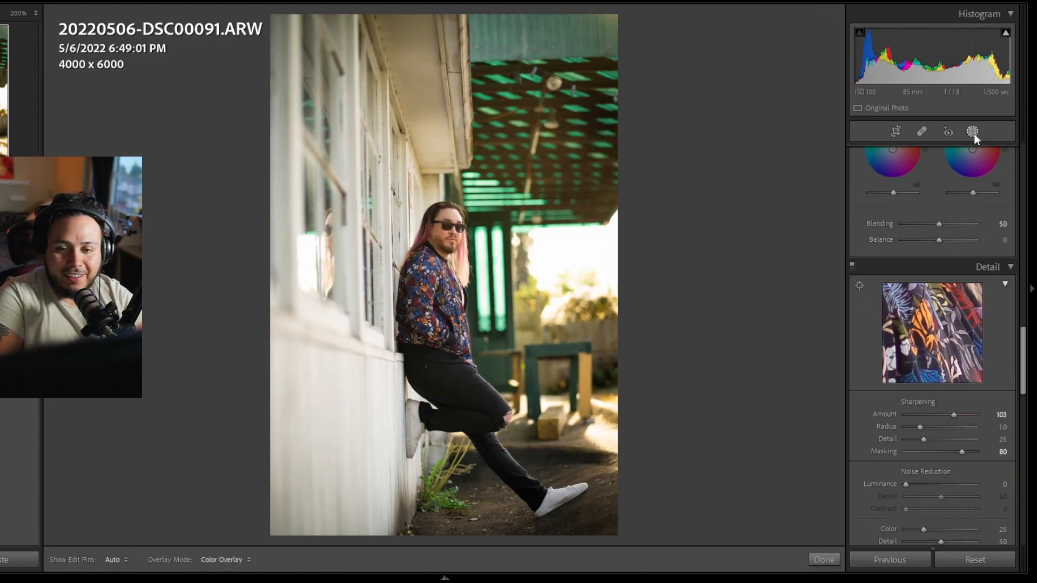
click(902, 169)
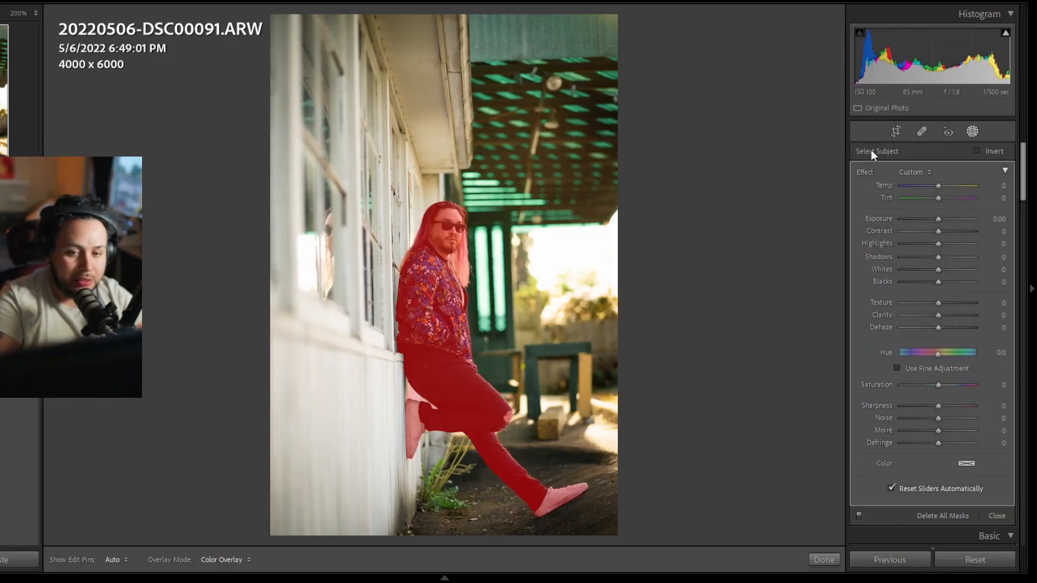
click(976, 151)
drag(937, 221, 928, 222)
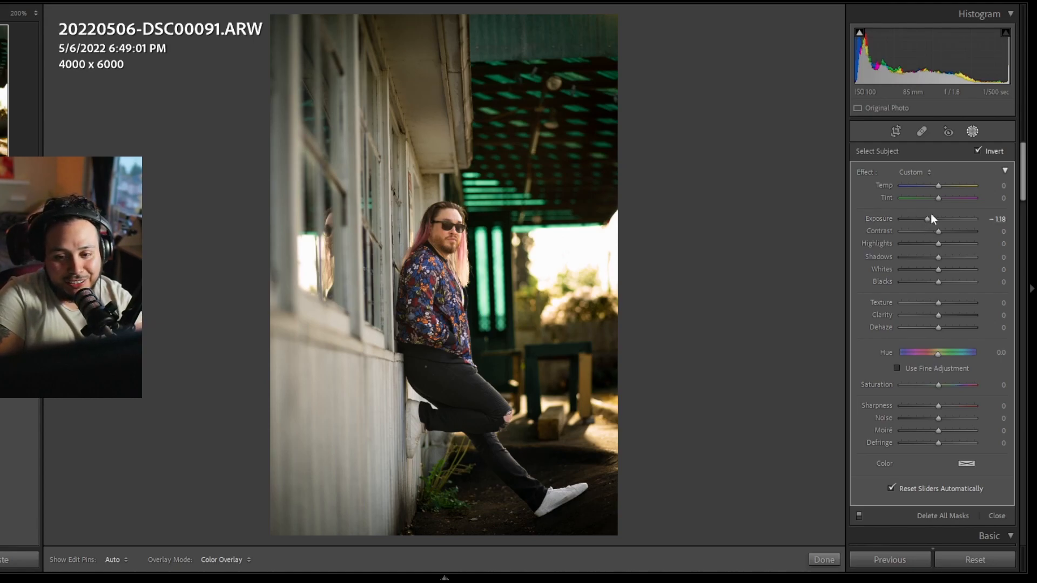
drag(928, 219, 935, 223)
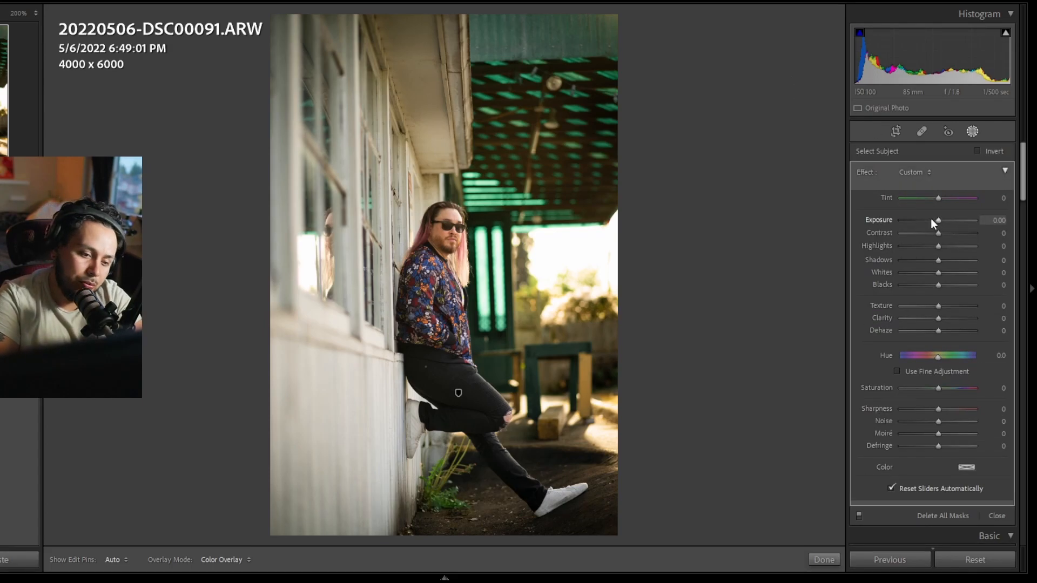
drag(934, 221, 939, 219)
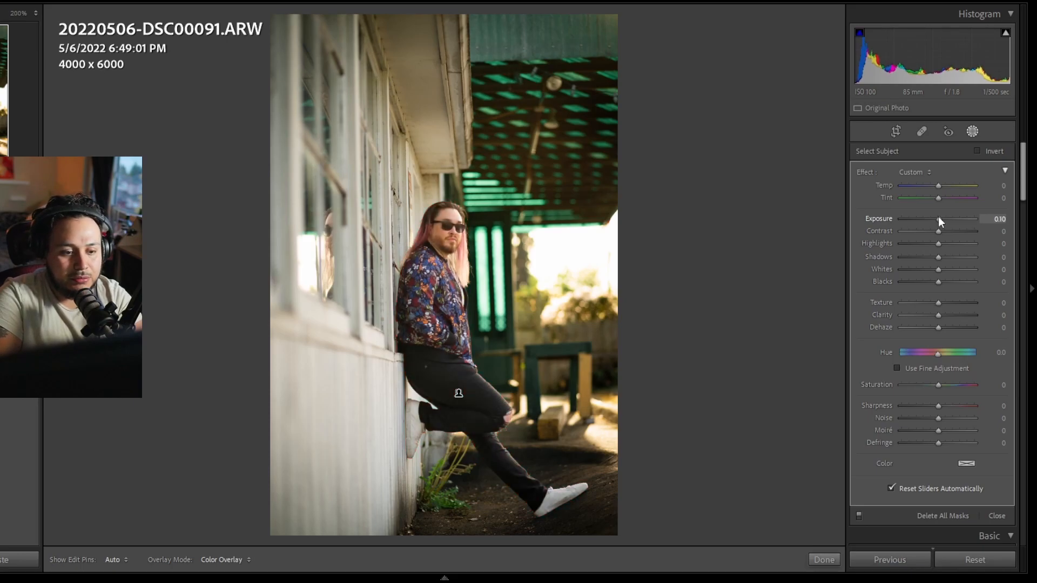
mouse_move(745, 71)
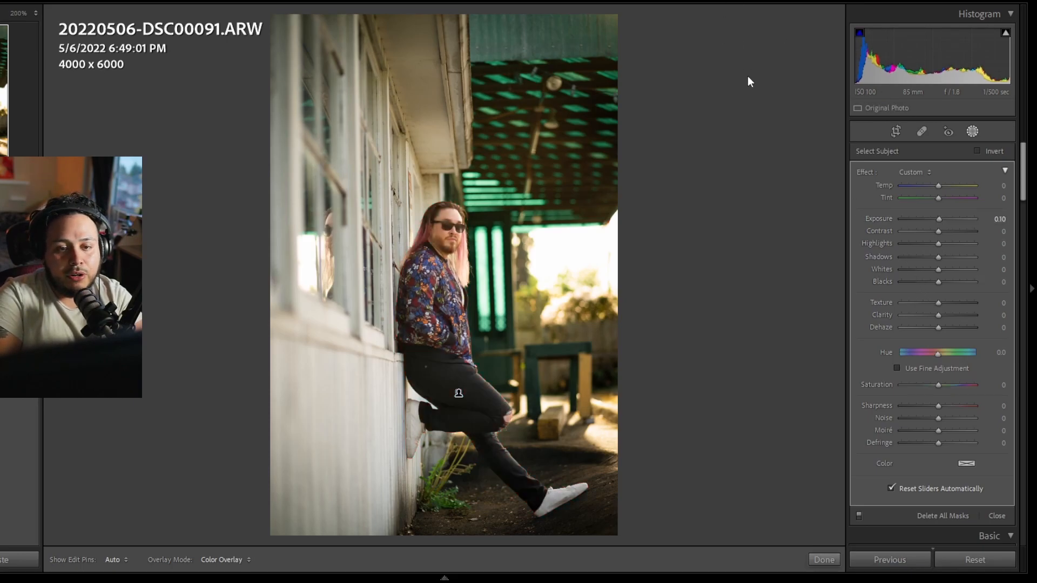
Paint over the man's floral jacket with a new brush mask and set its Clarity to 65
key(k)
drag(939, 396, 951, 396)
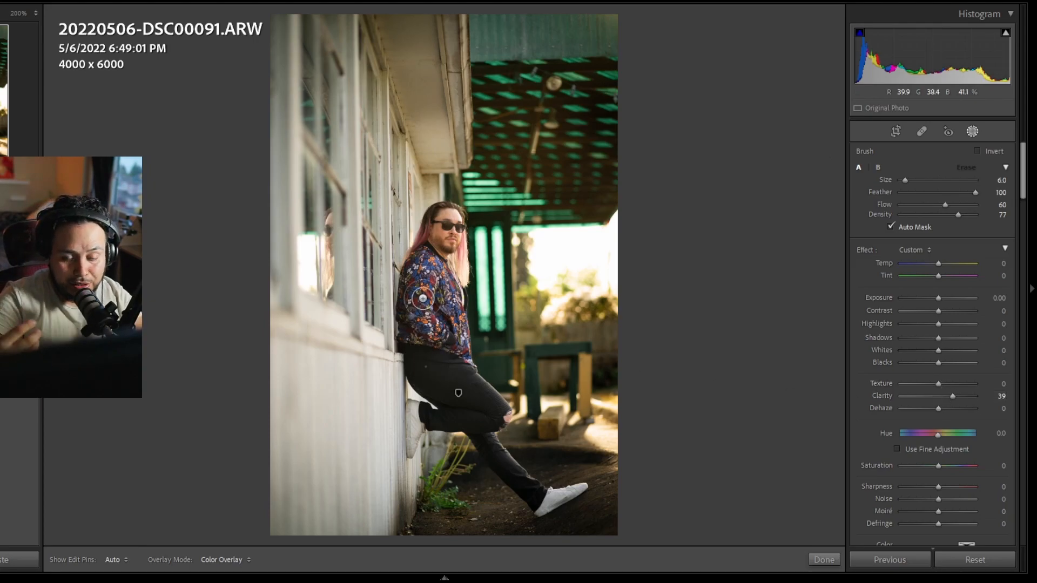
mouse_move(419, 278)
mouse_down()
mouse_move(421, 352)
mouse_move(454, 326)
mouse_move(434, 311)
mouse_up()
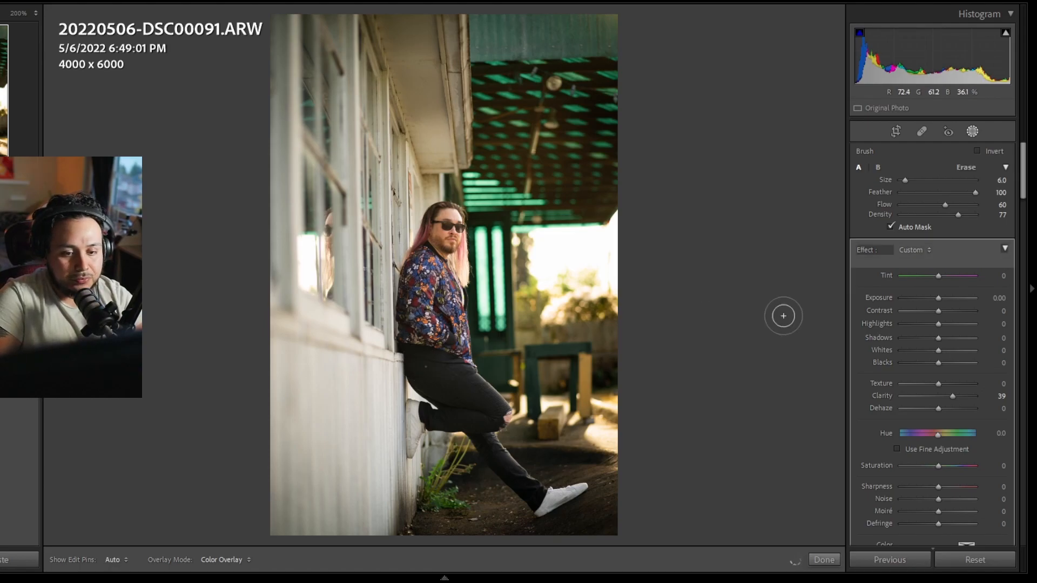
drag(951, 393, 971, 393)
mouse_move(437, 316)
mouse_down()
mouse_move(431, 334)
mouse_move(414, 274)
mouse_move(428, 240)
mouse_move(439, 372)
mouse_move(456, 375)
mouse_move(414, 432)
mouse_move(423, 412)
mouse_move(479, 423)
mouse_move(527, 498)
mouse_move(562, 494)
mouse_move(545, 494)
mouse_move(454, 378)
mouse_move(472, 386)
mouse_move(466, 397)
mouse_move(416, 250)
mouse_move(425, 253)
mouse_move(421, 292)
mouse_up()
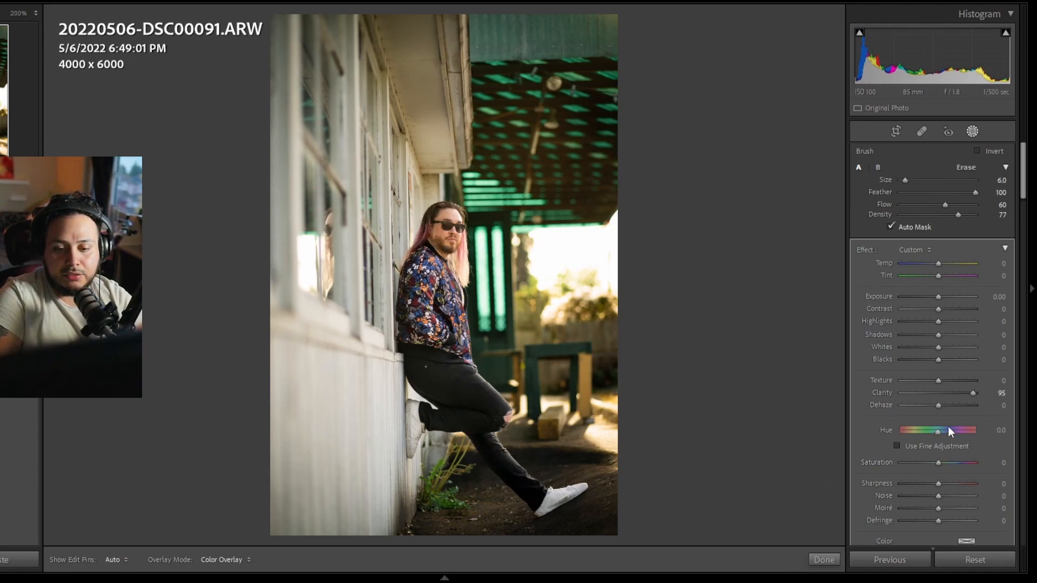
mouse_move(940, 397)
mouse_down()
mouse_move(907, 397)
mouse_move(962, 400)
mouse_up()
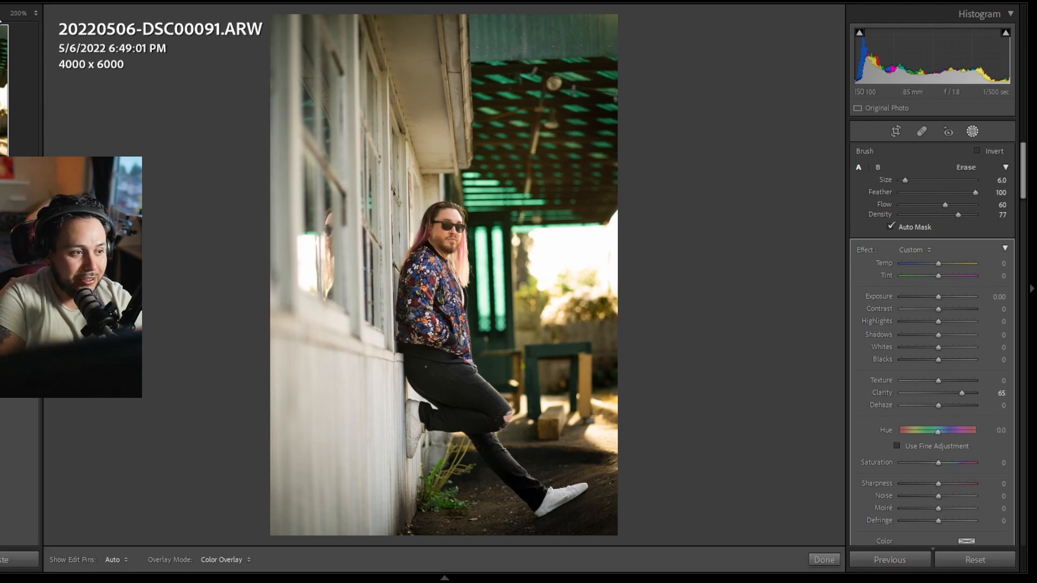
Paint the pink hair on both sides of the man's face with a new brush mask at Saturation 70
click(0, 19)
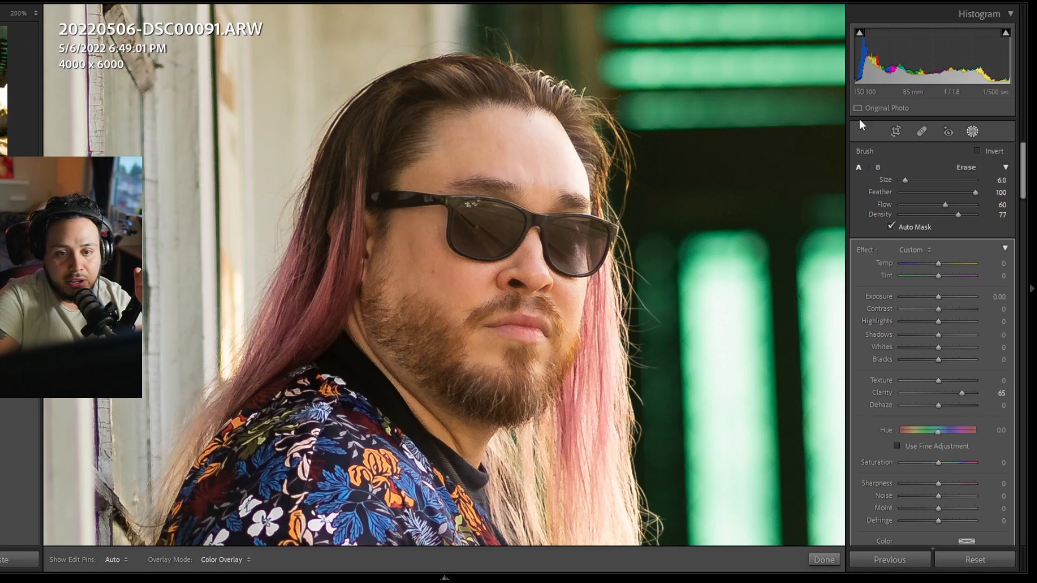
click(792, 94)
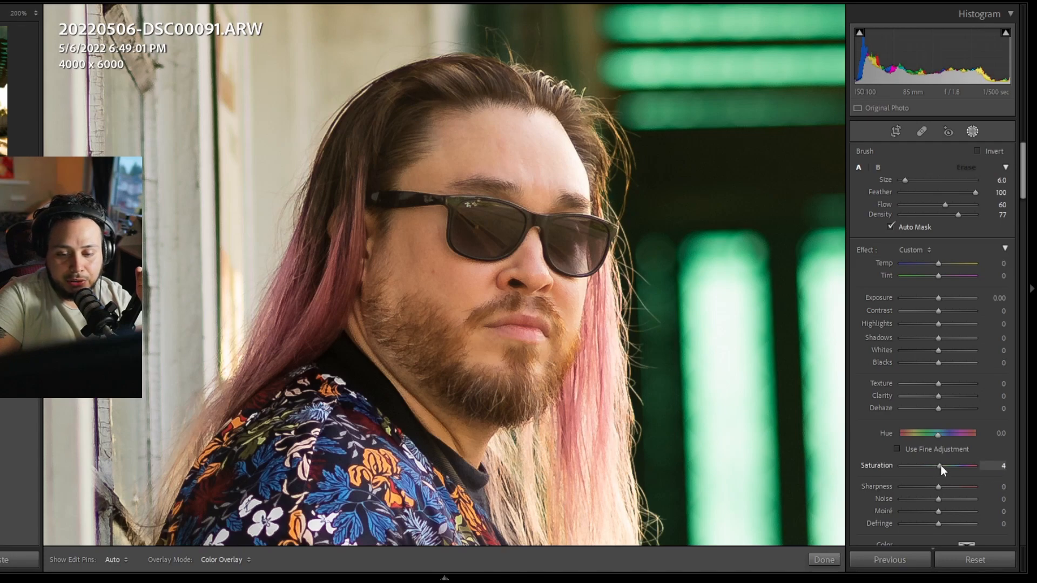
mouse_move(283, 274)
mouse_down()
mouse_move(307, 262)
mouse_move(351, 289)
mouse_move(284, 342)
mouse_move(359, 220)
mouse_move(278, 316)
mouse_up()
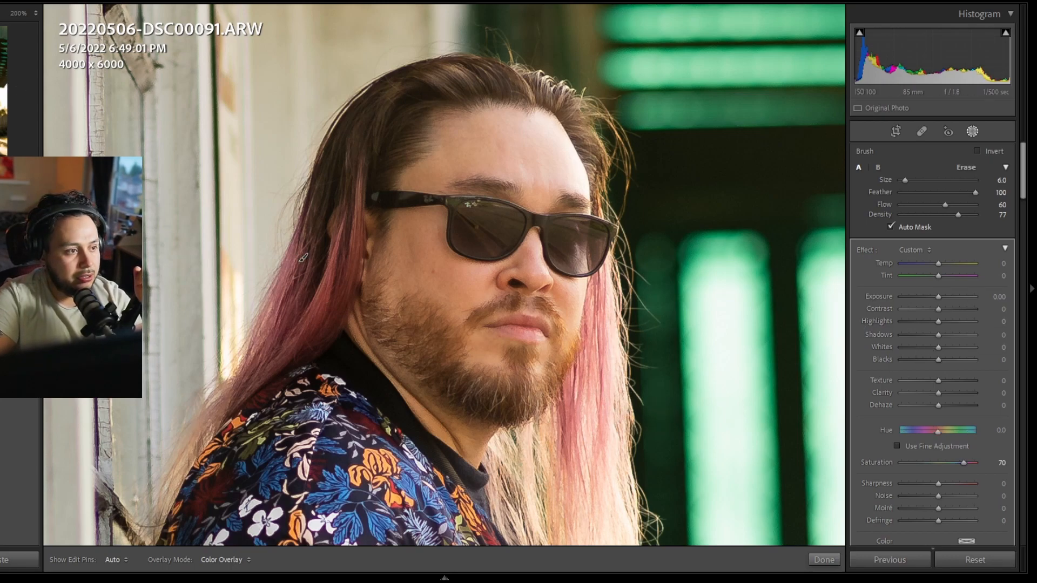
key(z)
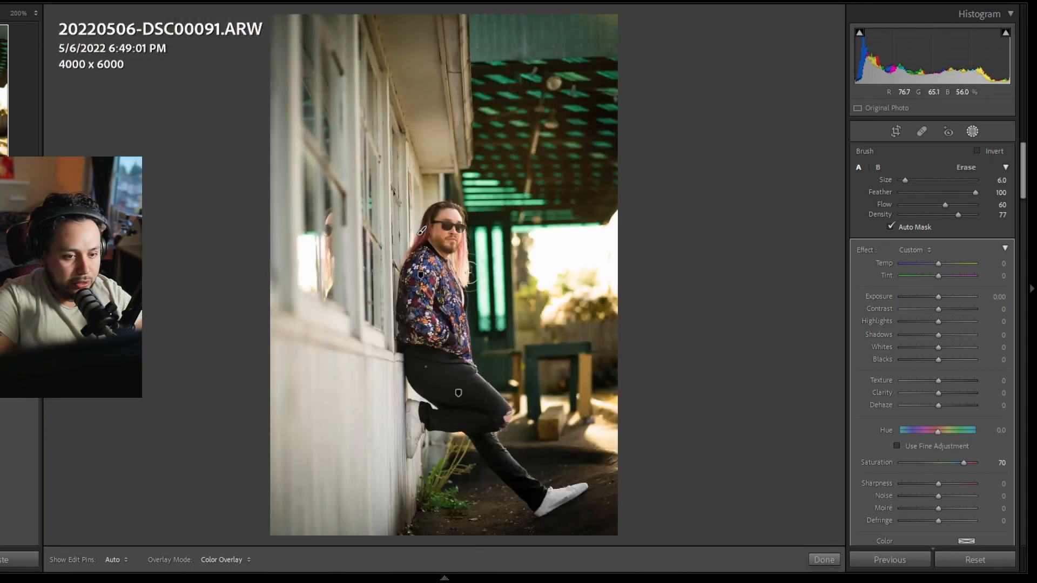
key(z)
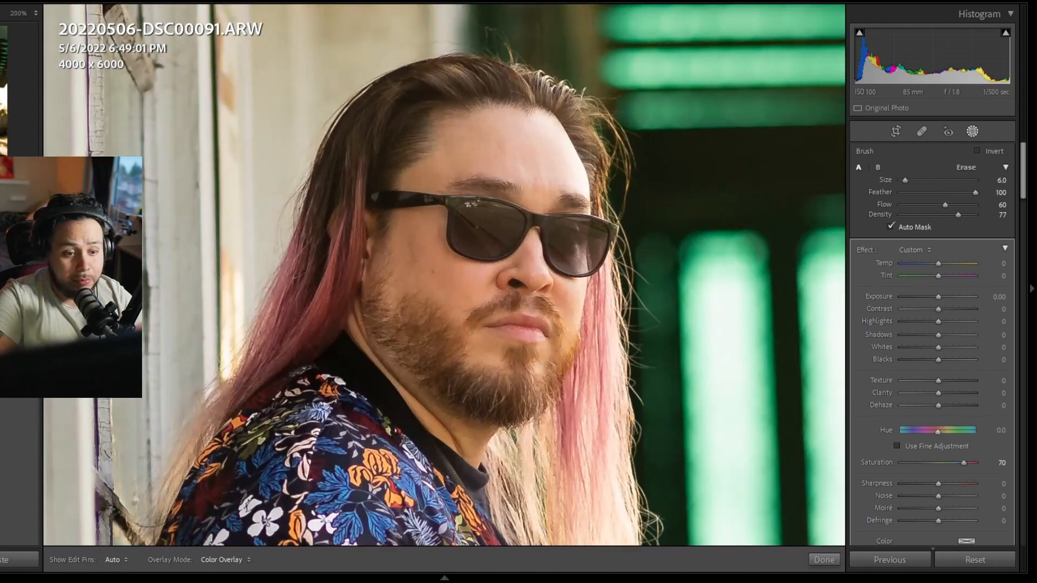
mouse_move(574, 412)
mouse_down()
mouse_move(480, 175)
mouse_move(482, 154)
mouse_move(501, 139)
mouse_up()
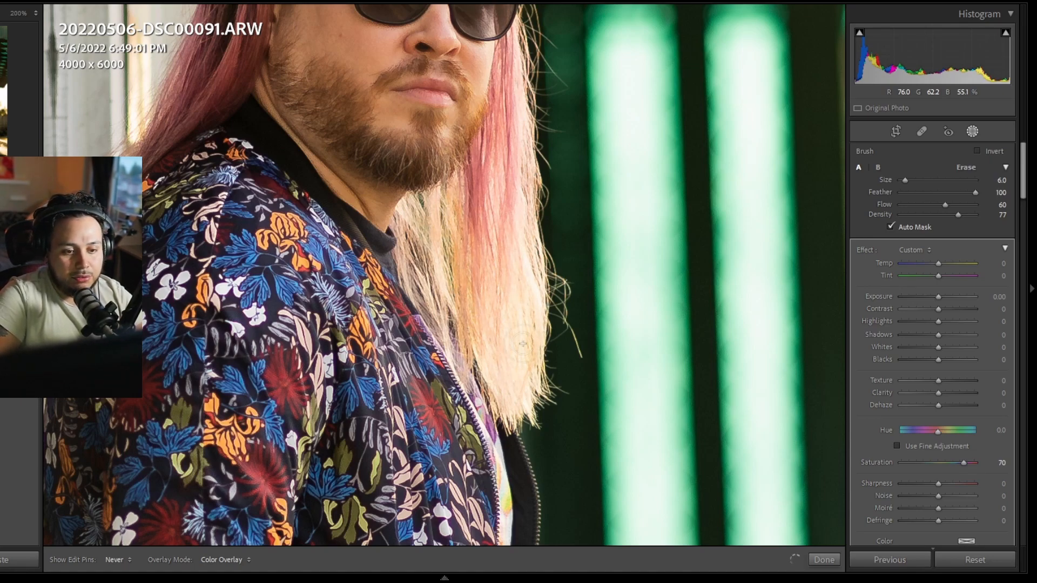
drag(1, 81, 2, 70)
mouse_move(206, 230)
mouse_down()
mouse_move(211, 271)
mouse_move(216, 227)
mouse_move(258, 128)
mouse_move(182, 312)
mouse_up()
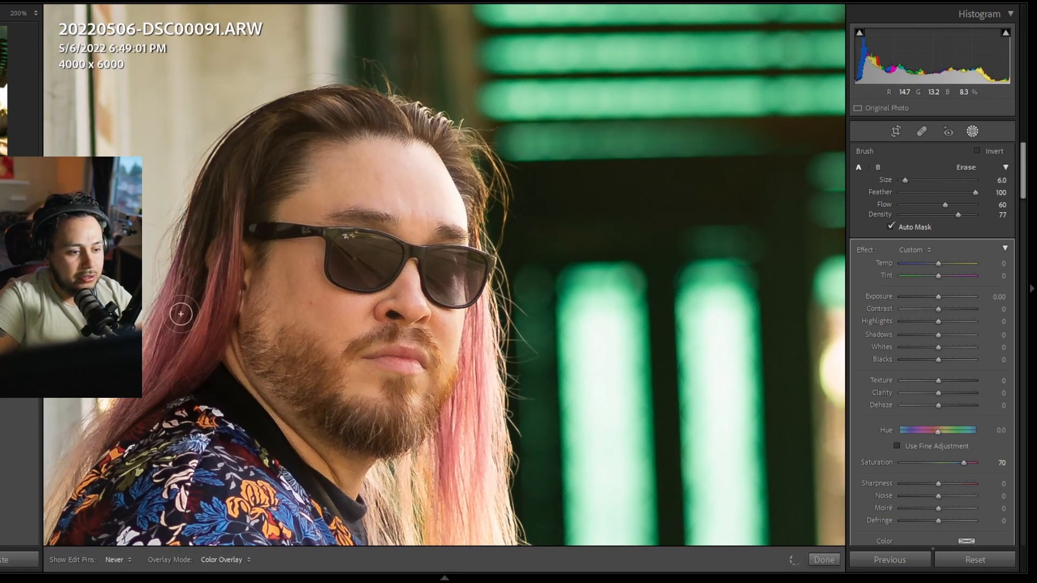
key(h)
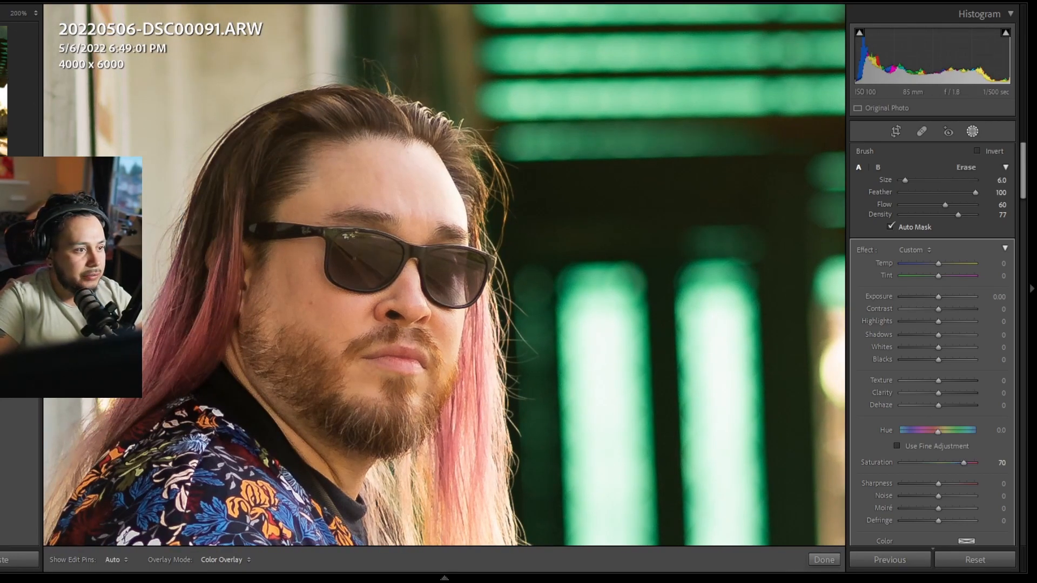
key(z)
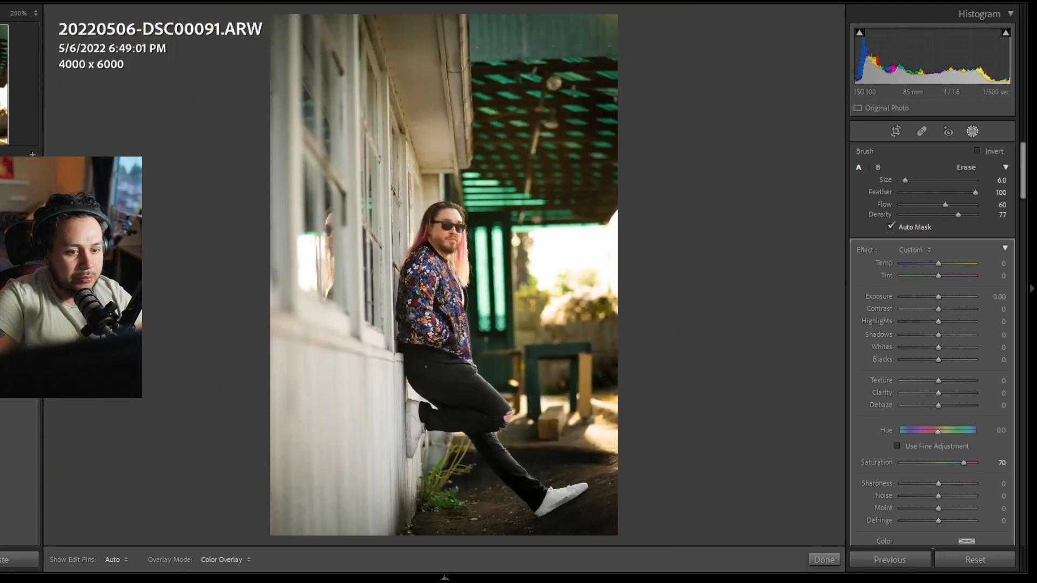
Set the hair mask's Saturation to 80 and its Exposure to 0.37
double_click(888, 460)
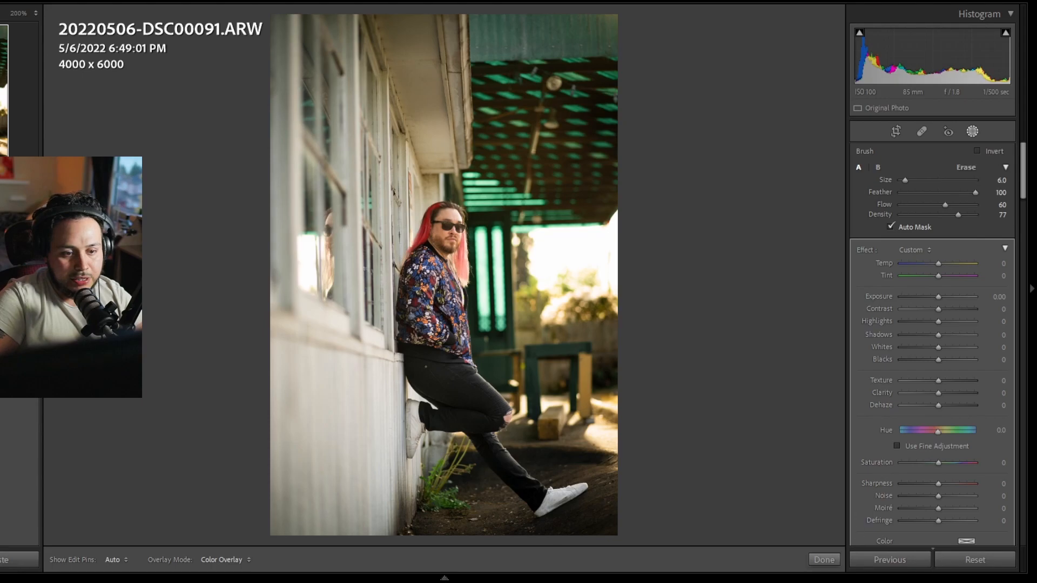
click(953, 462)
drag(954, 464, 970, 464)
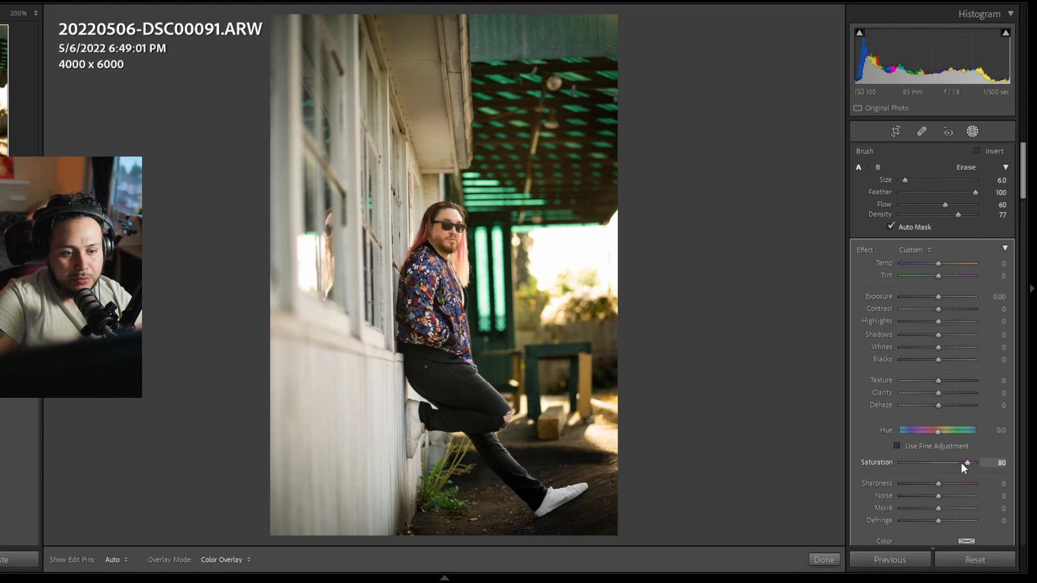
drag(937, 296, 938, 297)
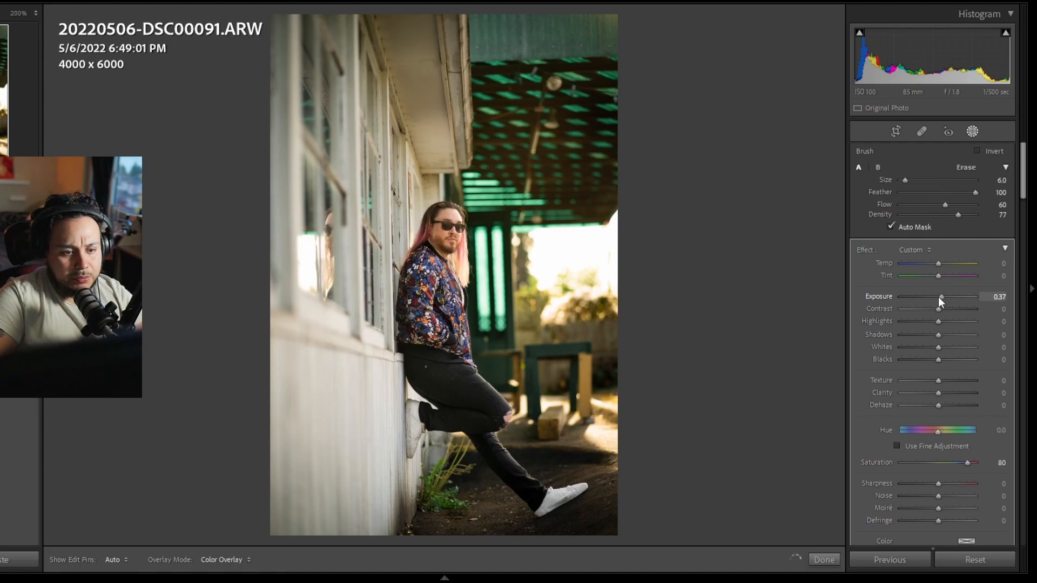
Leave masking and compare the finished edit with the unedited photo
click(894, 132)
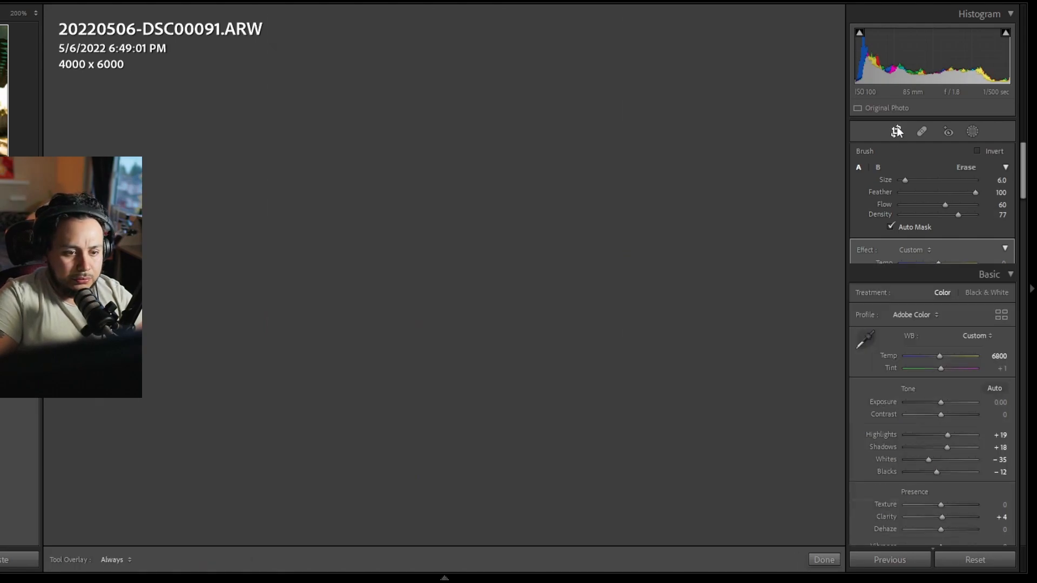
key(backslash)
key(backslash)
key(backslash)
key(backslash)
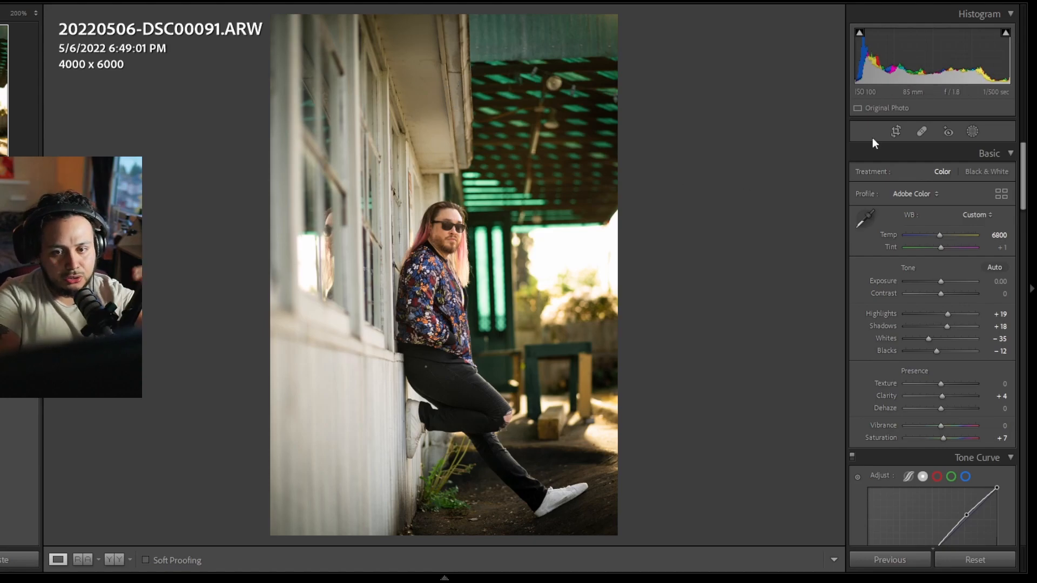
Try a linear gradient mask from the photo's top edge down to the man's head, testing its Exposure and Temp 48
click(971, 131)
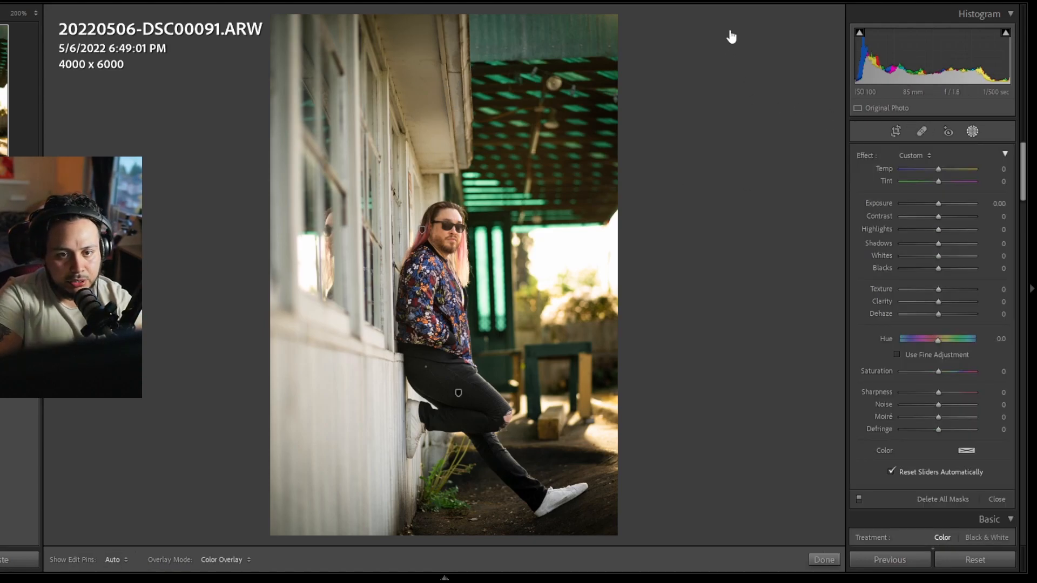
key(m)
drag(455, 17, 446, 222)
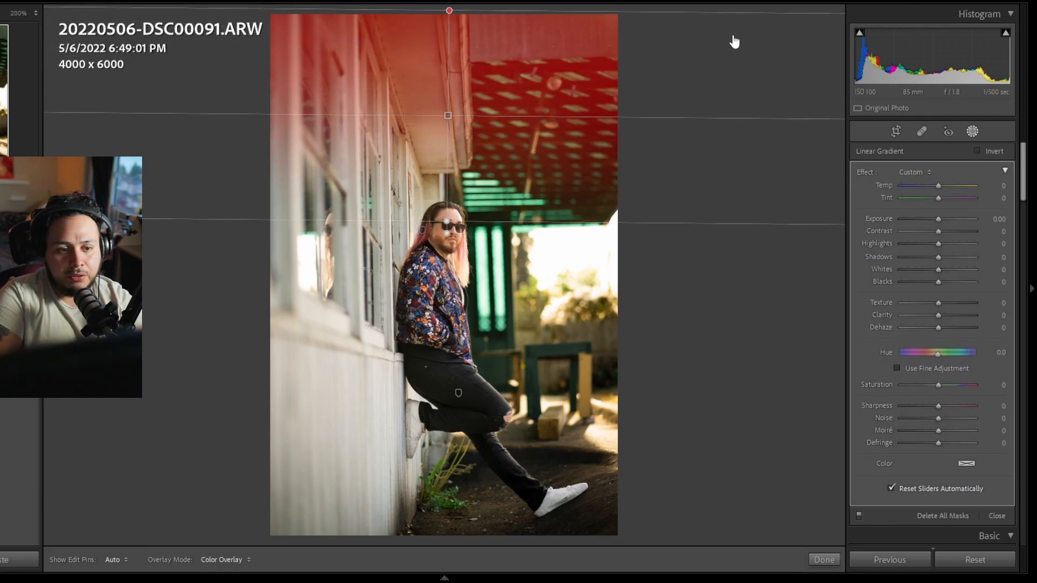
mouse_move(938, 220)
mouse_down()
mouse_move(941, 229)
mouse_move(928, 226)
mouse_move(948, 231)
mouse_up()
key(ctrl+z)
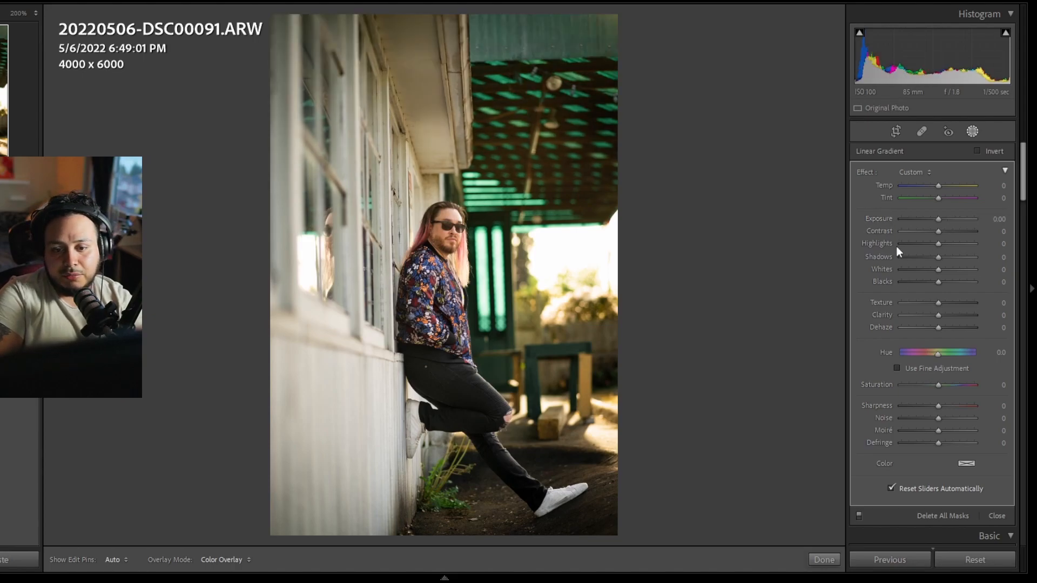
mouse_move(934, 183)
mouse_down()
mouse_move(899, 185)
mouse_move(944, 184)
mouse_up()
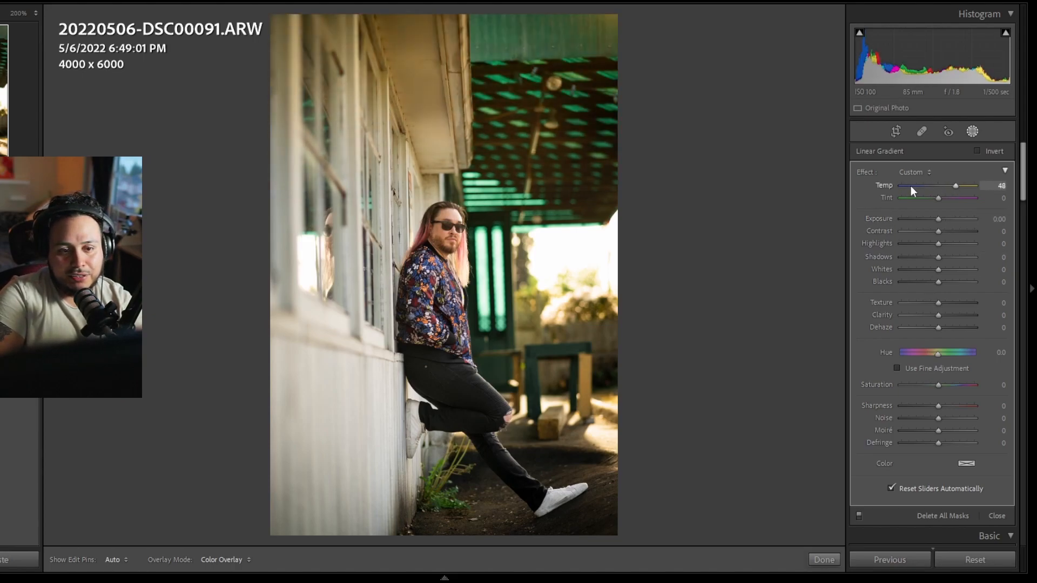
double_click(882, 186)
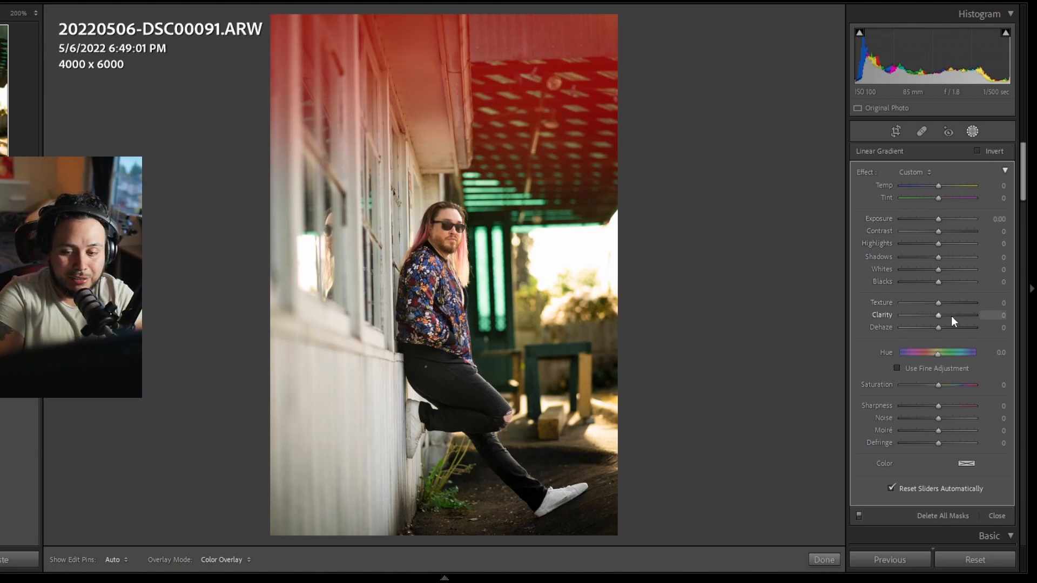
Try Exposure -0.10 on the linear gradient, delete that mask and leave masking
drag(937, 219, 937, 219)
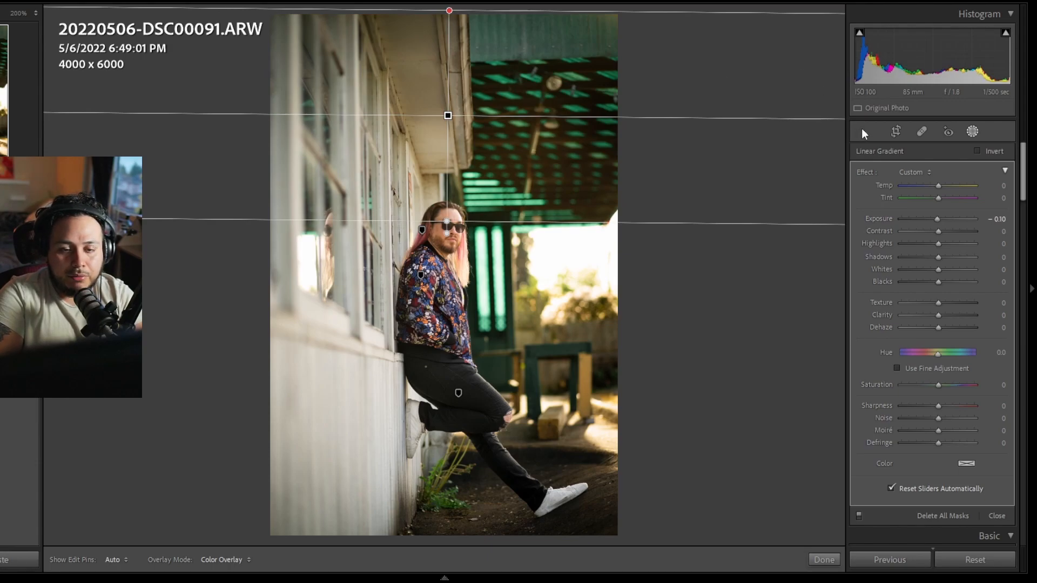
key(Delete)
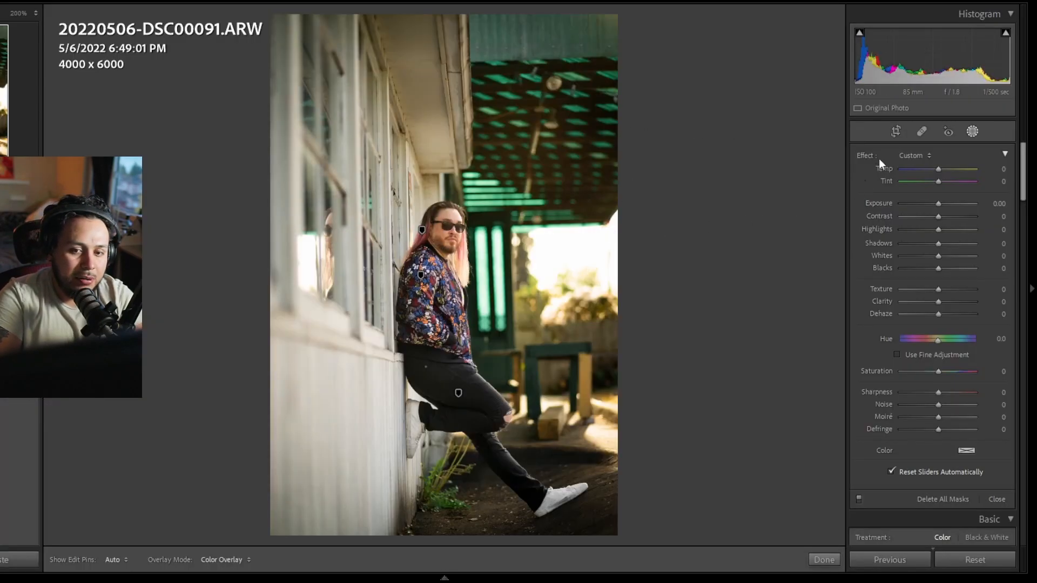
click(895, 132)
click(895, 131)
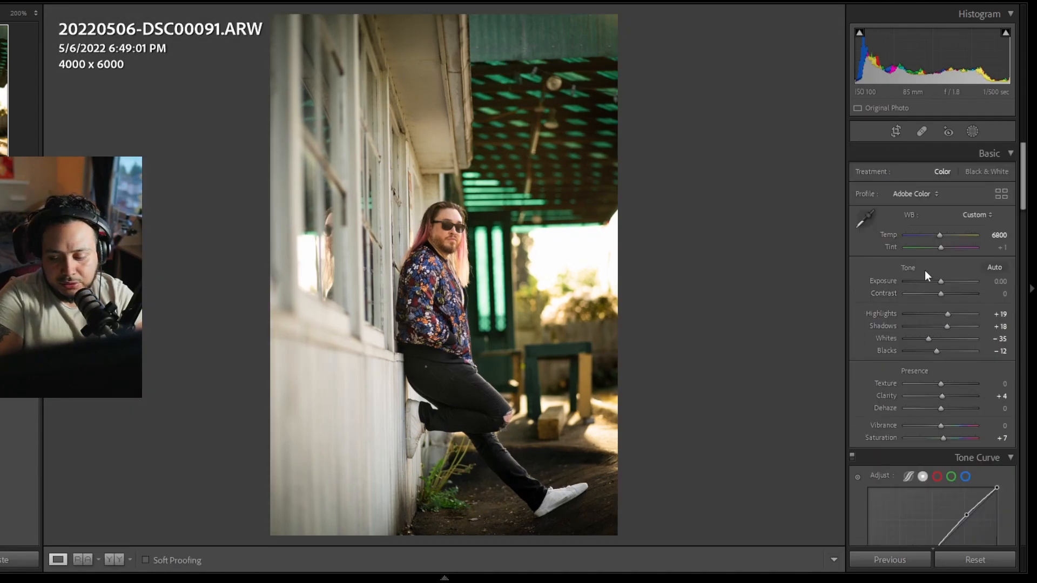
Paint the wall beside the man and the ground around his feet with a new brush mask at Clarity 63
click(972, 131)
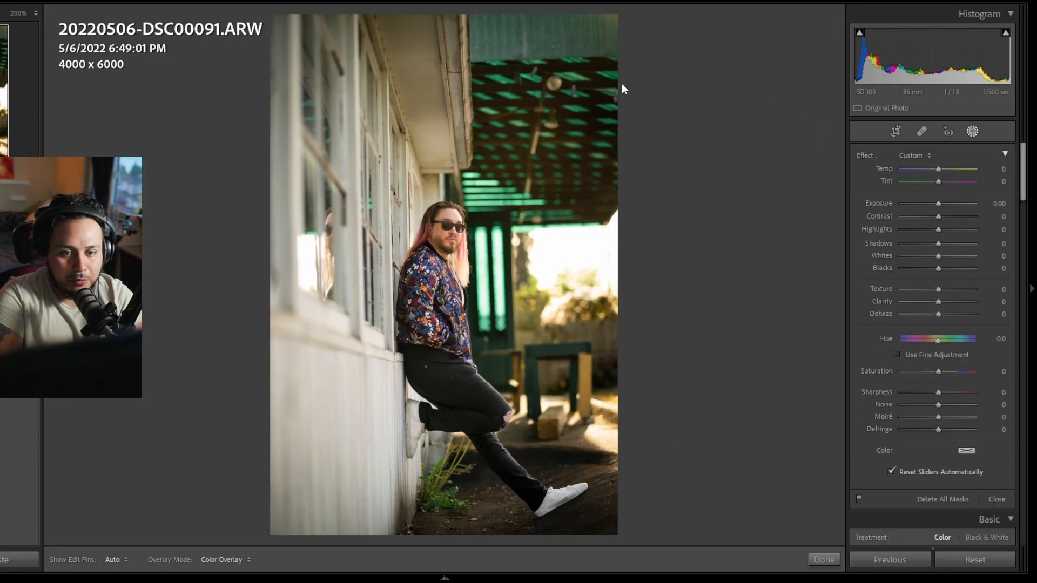
key(k)
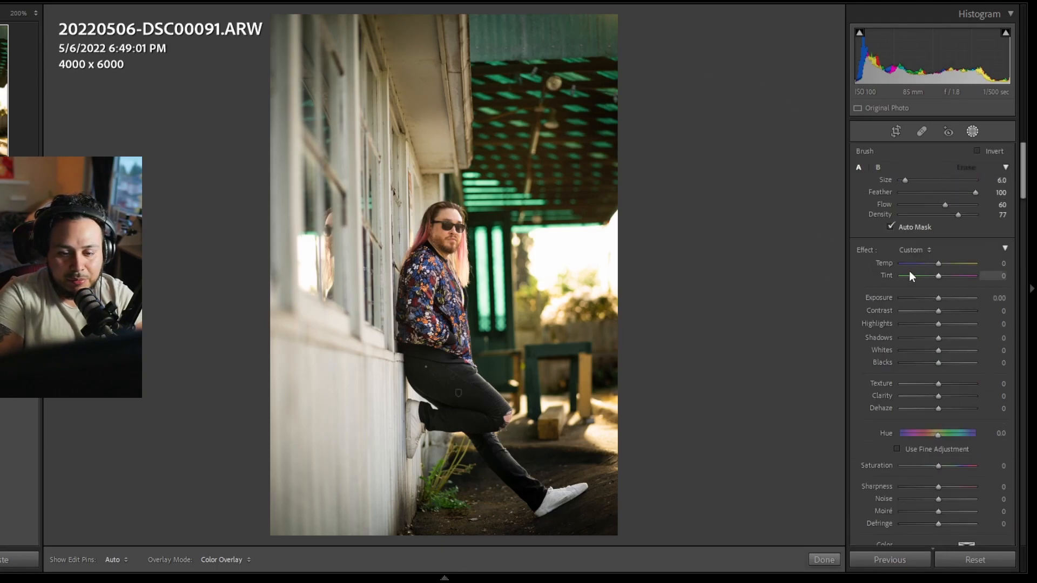
drag(938, 396, 960, 396)
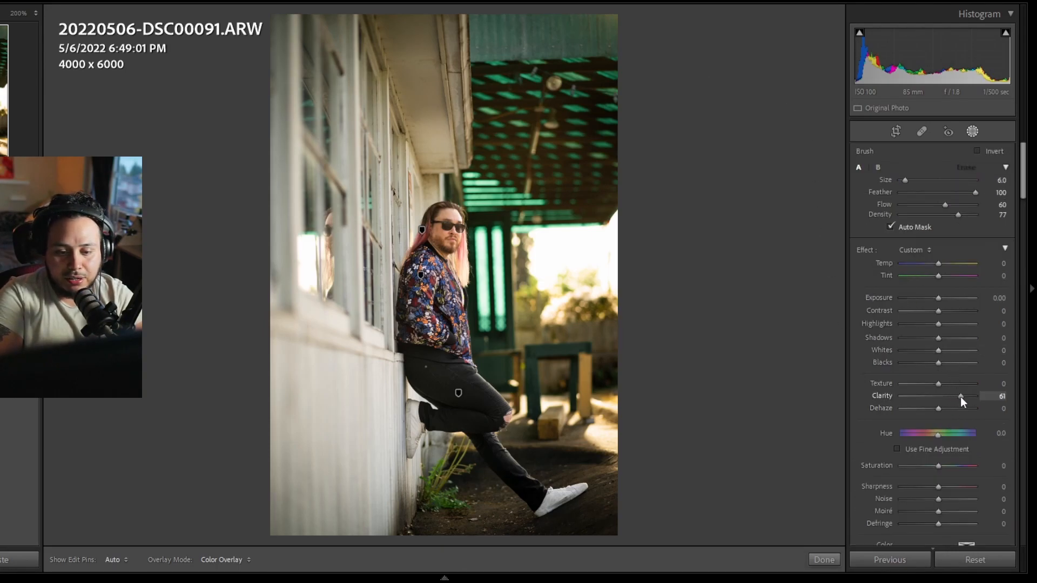
key(h)
mouse_move(427, 528)
mouse_down()
mouse_move(481, 510)
mouse_move(498, 535)
mouse_move(514, 525)
mouse_move(510, 505)
mouse_move(513, 525)
mouse_move(569, 532)
mouse_move(610, 480)
mouse_move(576, 470)
mouse_move(559, 518)
mouse_move(444, 524)
mouse_move(427, 513)
mouse_move(403, 445)
mouse_move(406, 415)
mouse_move(455, 413)
mouse_move(399, 354)
mouse_up()
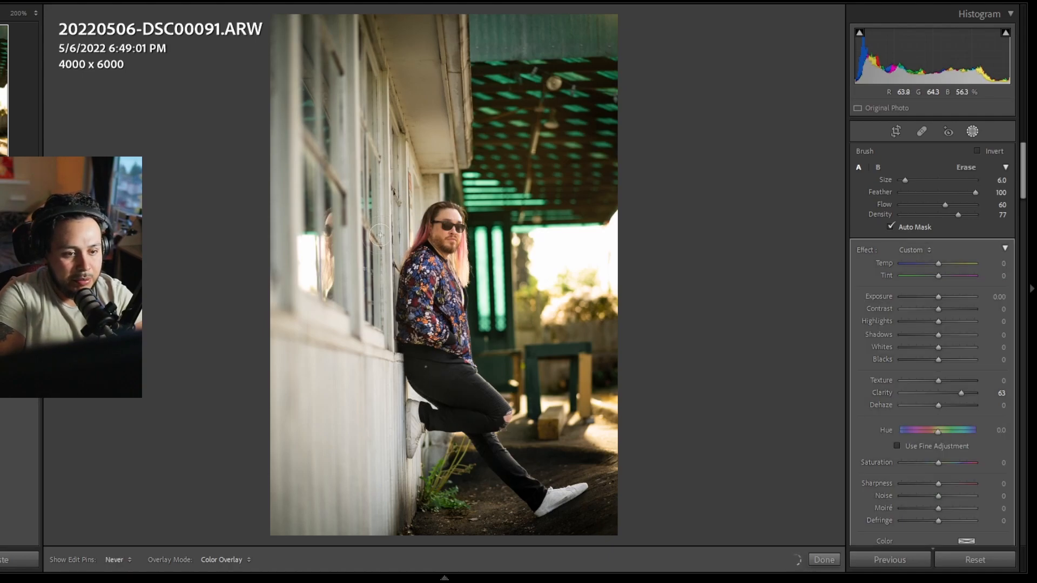
mouse_move(405, 218)
mouse_down()
mouse_move(401, 148)
mouse_move(416, 427)
mouse_move(505, 507)
mouse_move(493, 534)
mouse_move(511, 509)
mouse_up()
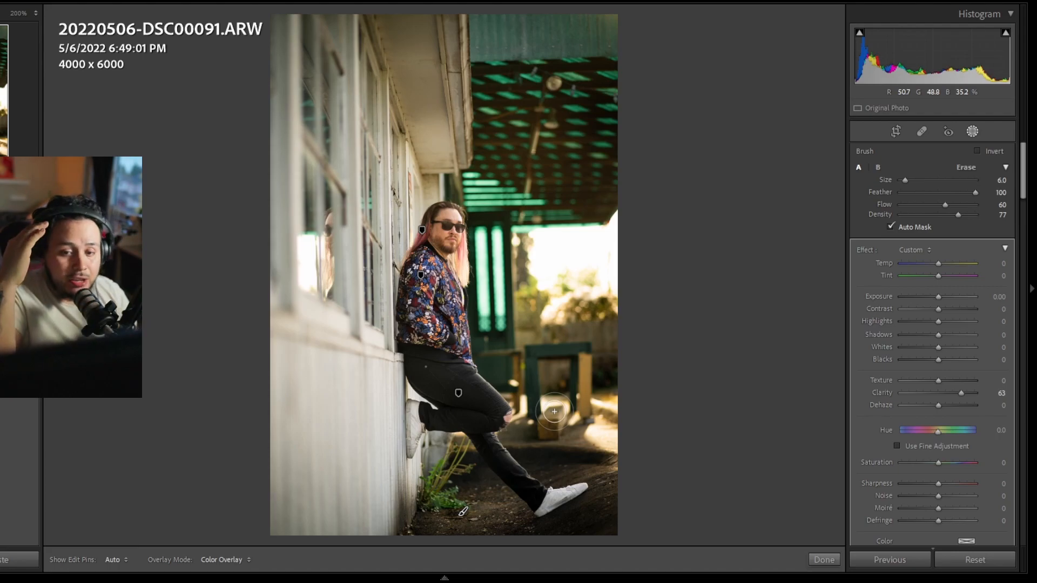
Try a red-channel tone curve raising input 189 to 196 and lowering 68 to 62, undo it and return to the RGB curve
scroll(886, 470, down, 4)
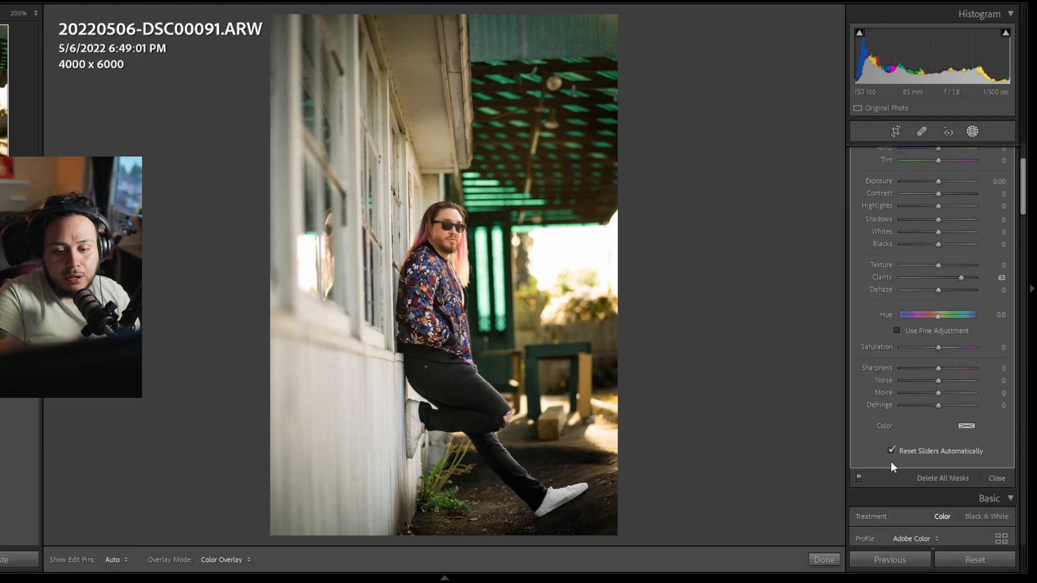
scroll(882, 458, down, 10)
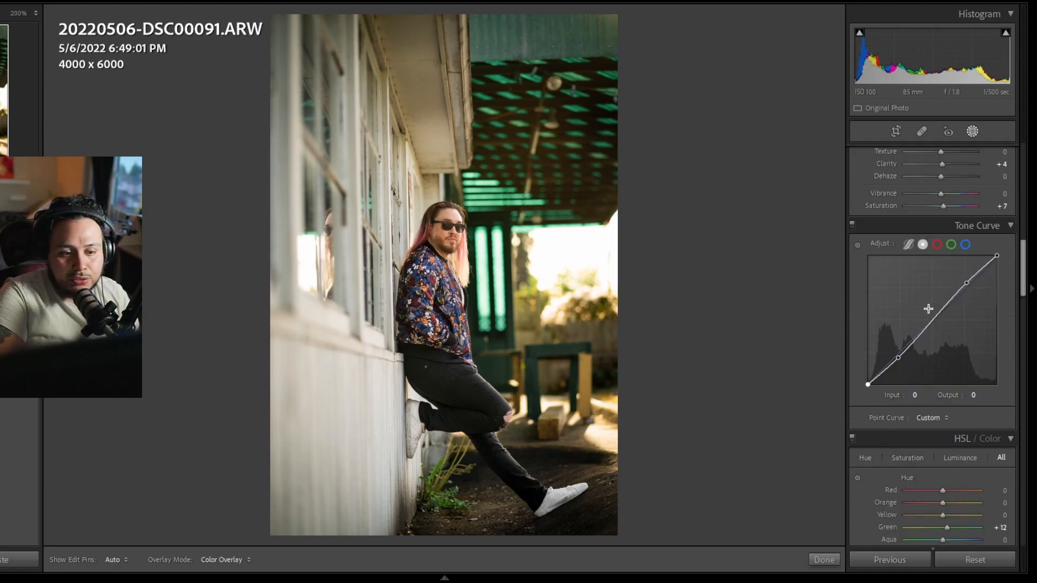
click(937, 245)
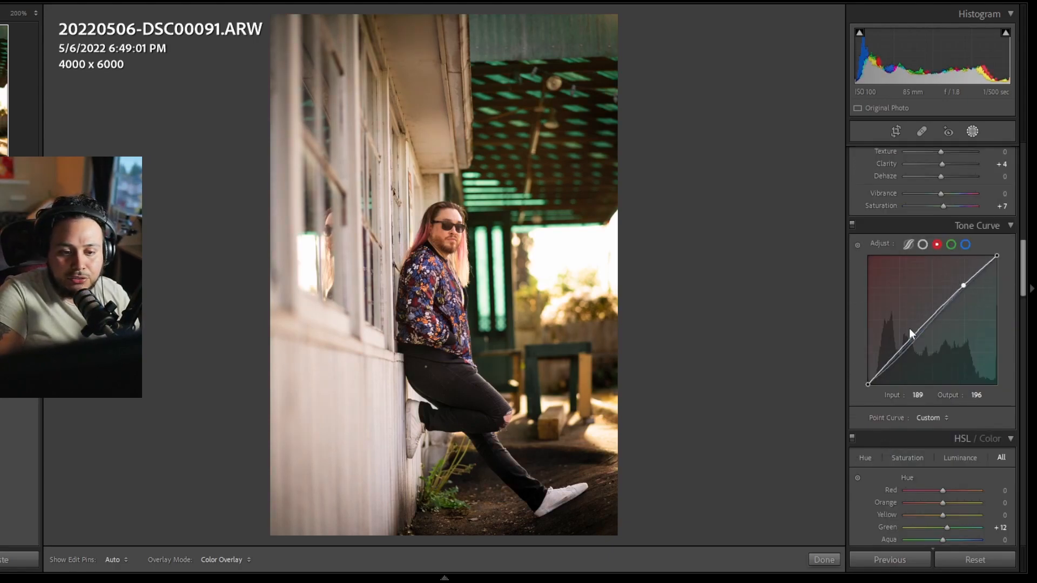
drag(903, 349, 902, 353)
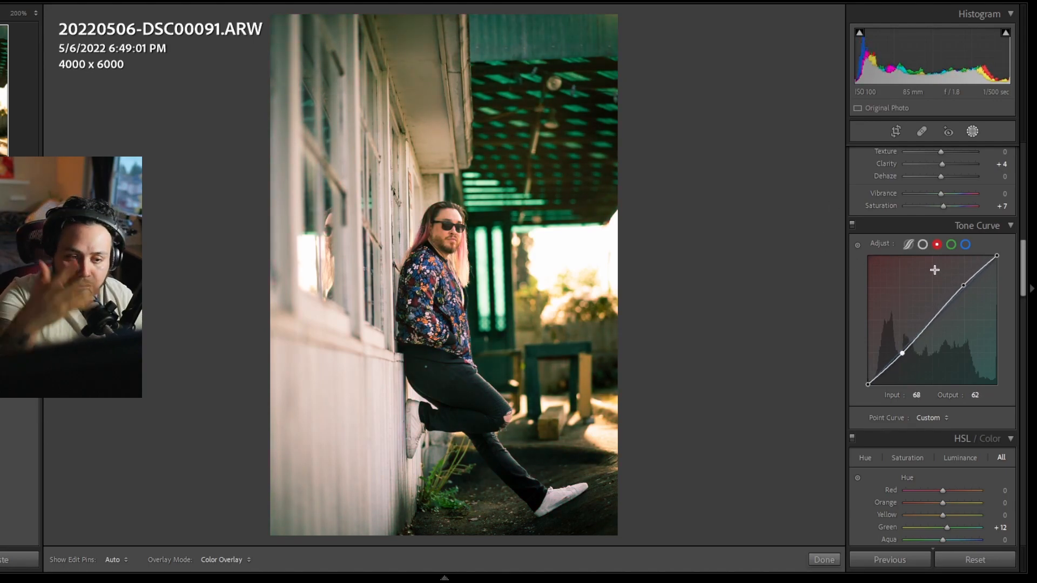
key(ctrl+z)
key(ctrl+z)
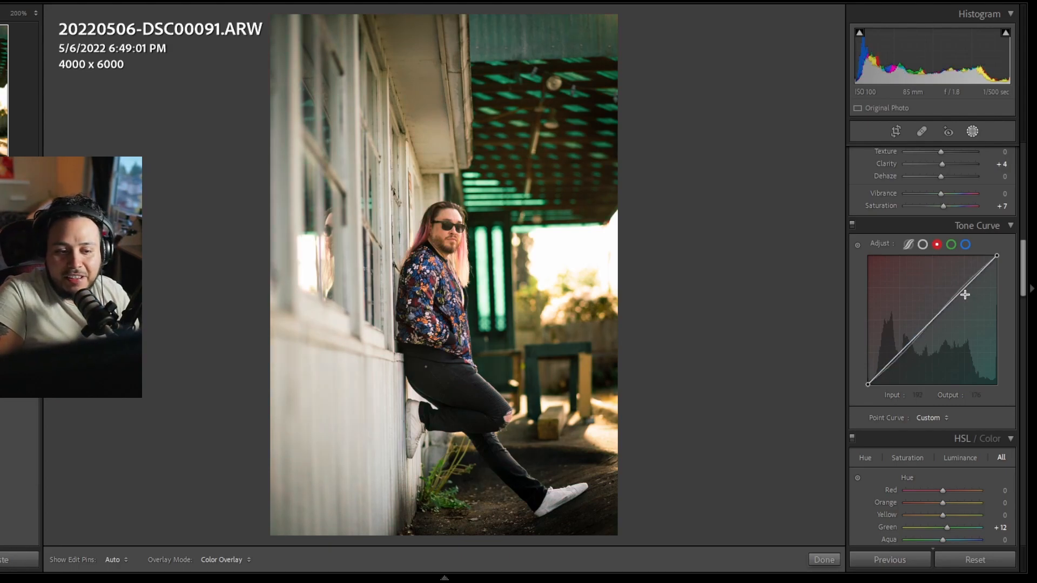
click(922, 245)
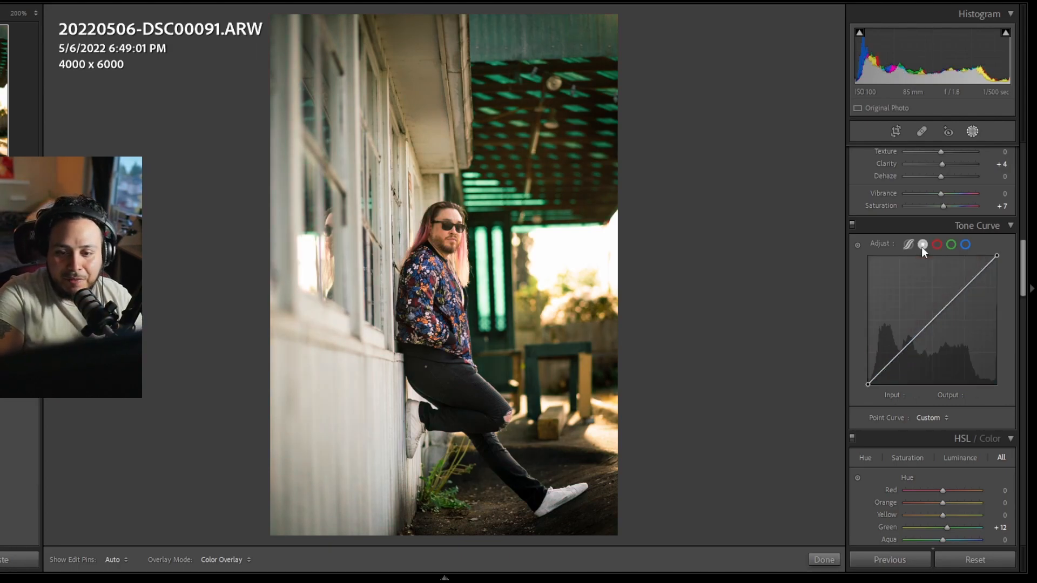